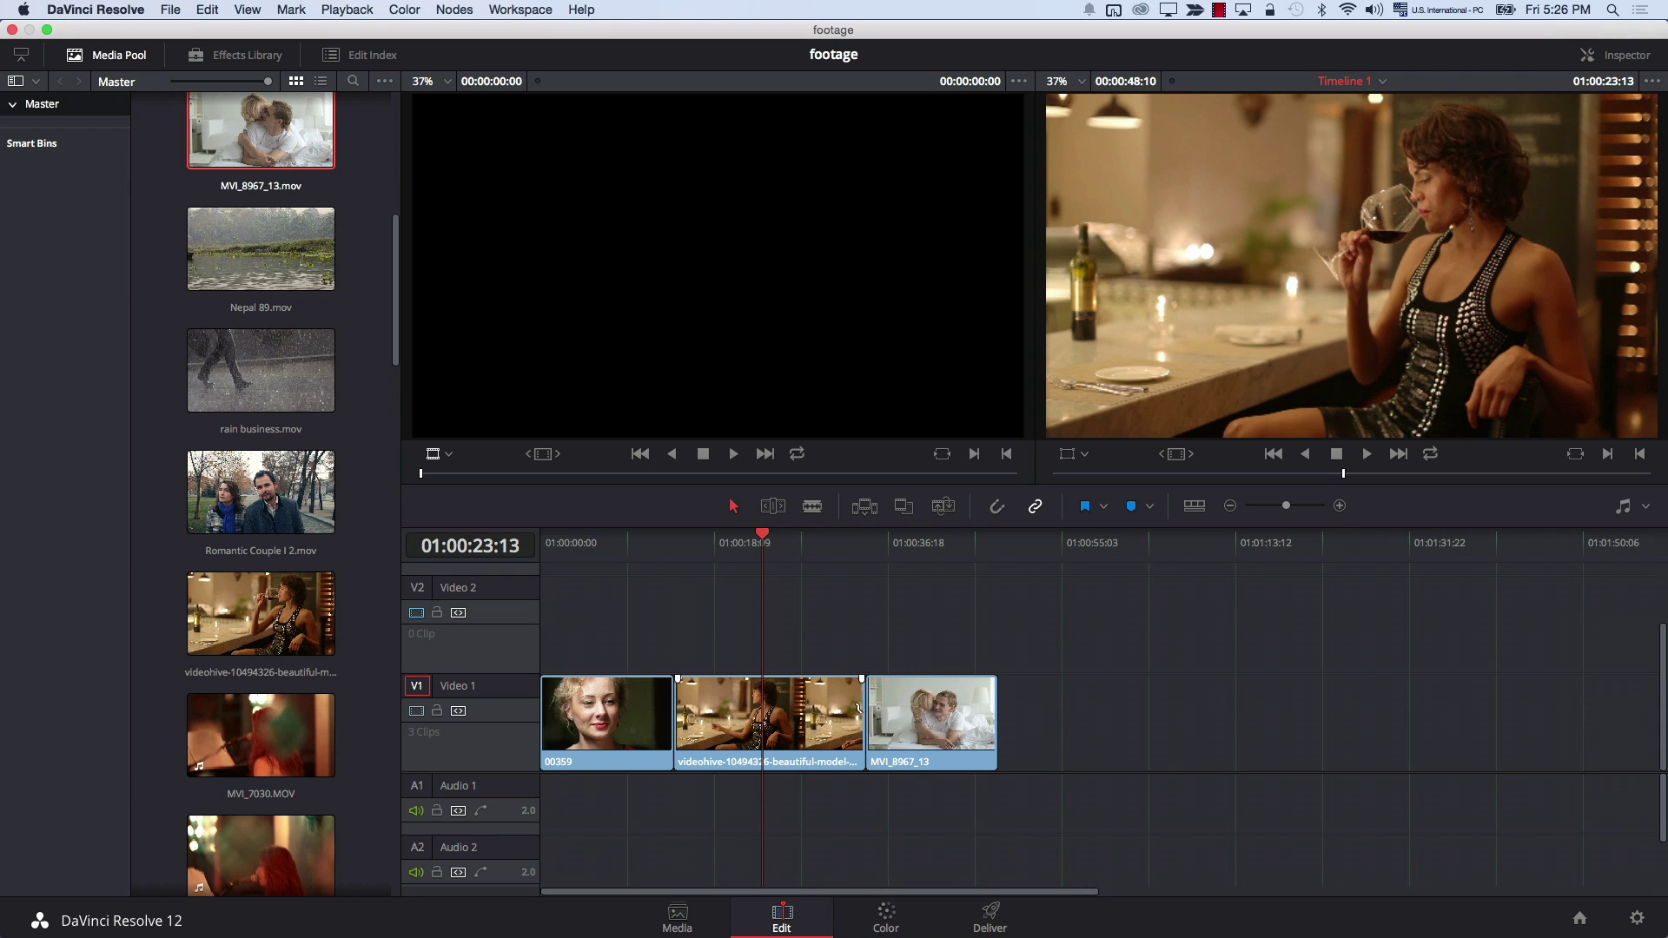
# Step: Try shortening the middle videohive clip from its end and moving it earlier over clip 00359 in selection mode
pyautogui.click(859, 707)
pyautogui.moveTo(858, 708); pyautogui.dragTo(817, 706)
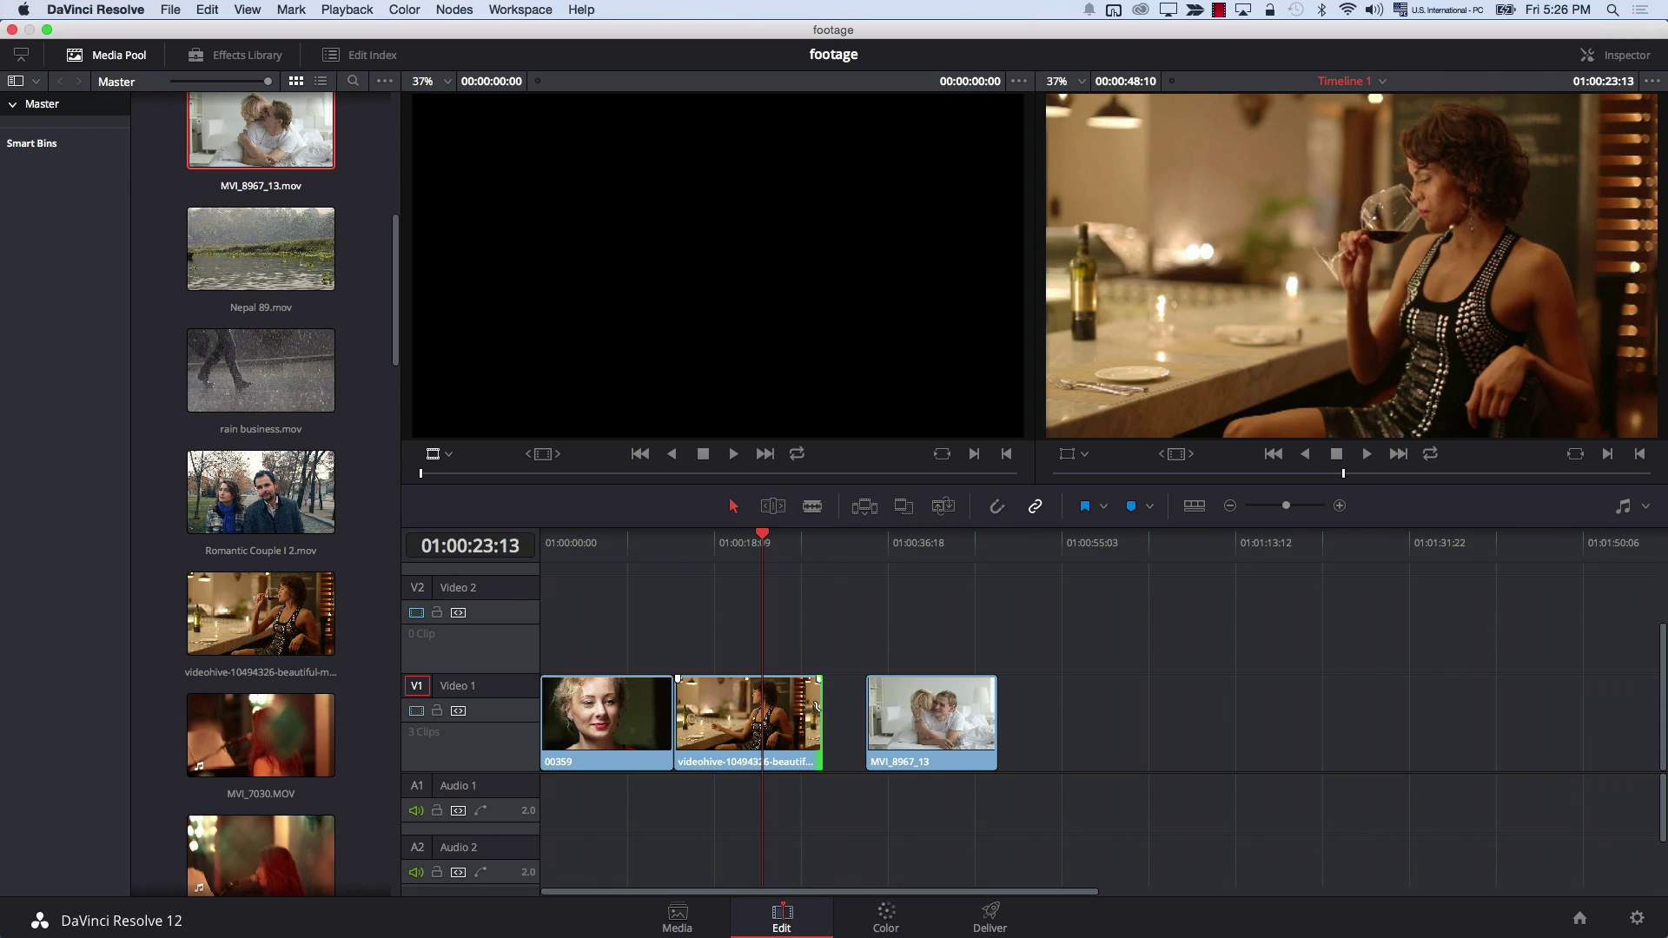
pyautogui.press('cmd+z')
pyautogui.click(810, 752)
pyautogui.moveTo(784, 710)
pyautogui.mouseDown()
pyautogui.moveTo(799, 711)
pyautogui.moveTo(757, 711)
pyautogui.moveTo(810, 714)
pyautogui.moveTo(752, 714)
pyautogui.mouseUp()
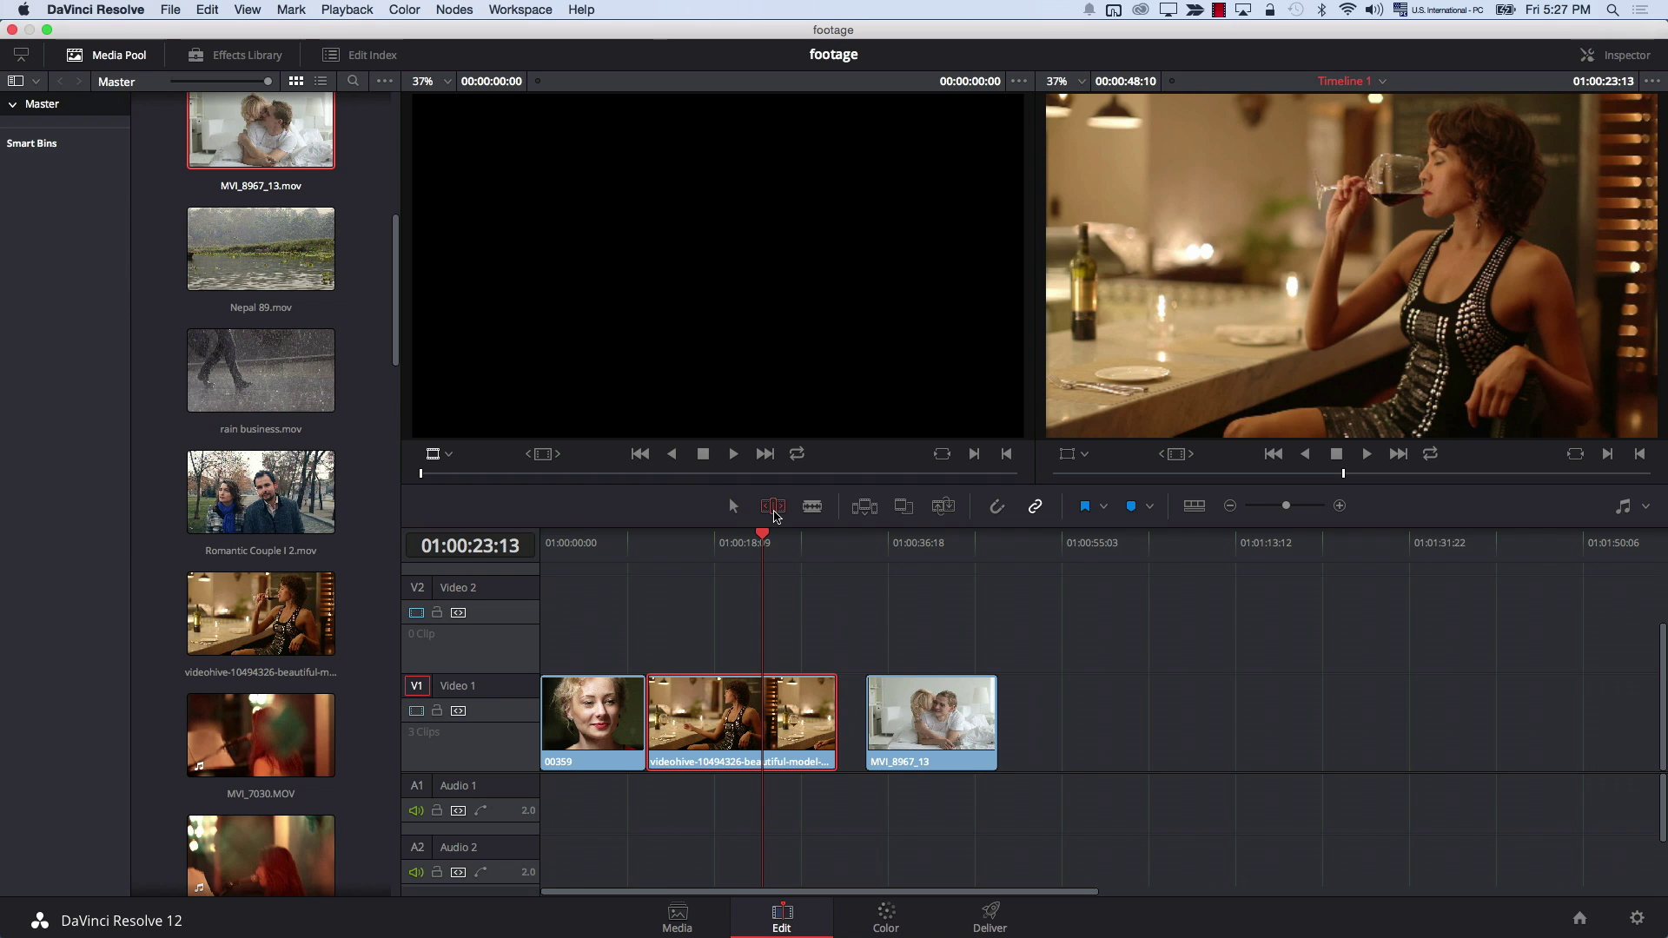
# Step: Ripple trim the end of the middle videohive clip in Trim Edit mode so the following clip closes up
pyautogui.click(773, 506)
pyautogui.moveTo(830, 719); pyautogui.dragTo(857, 719)
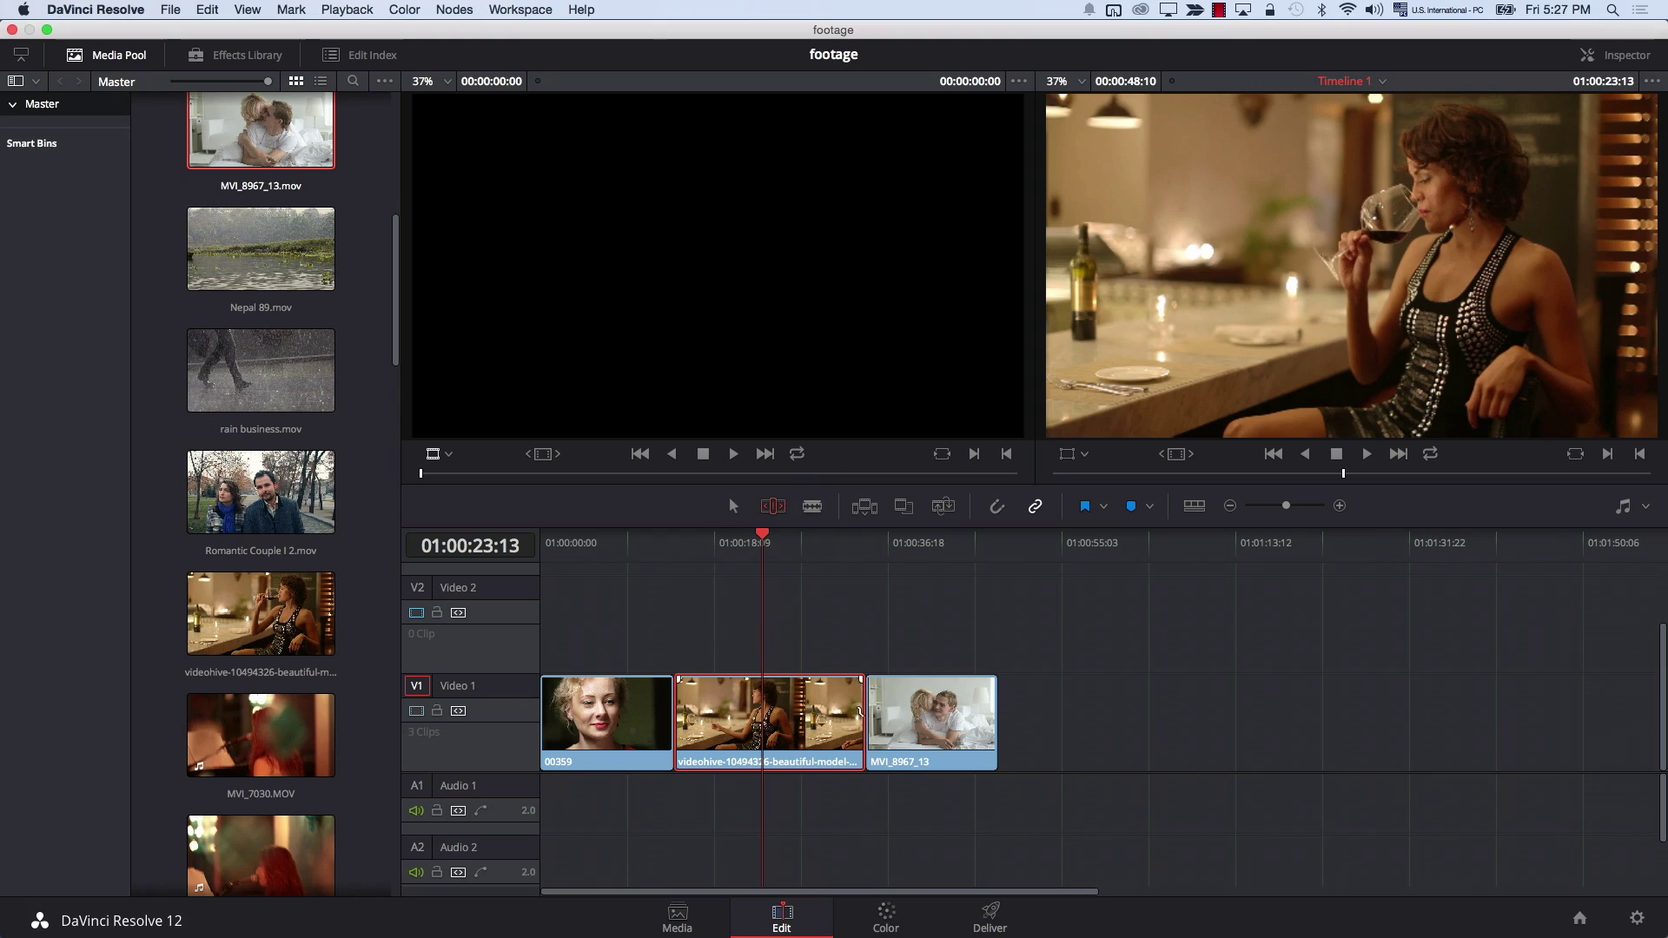
pyautogui.moveTo(857, 700); pyautogui.dragTo(814, 705)
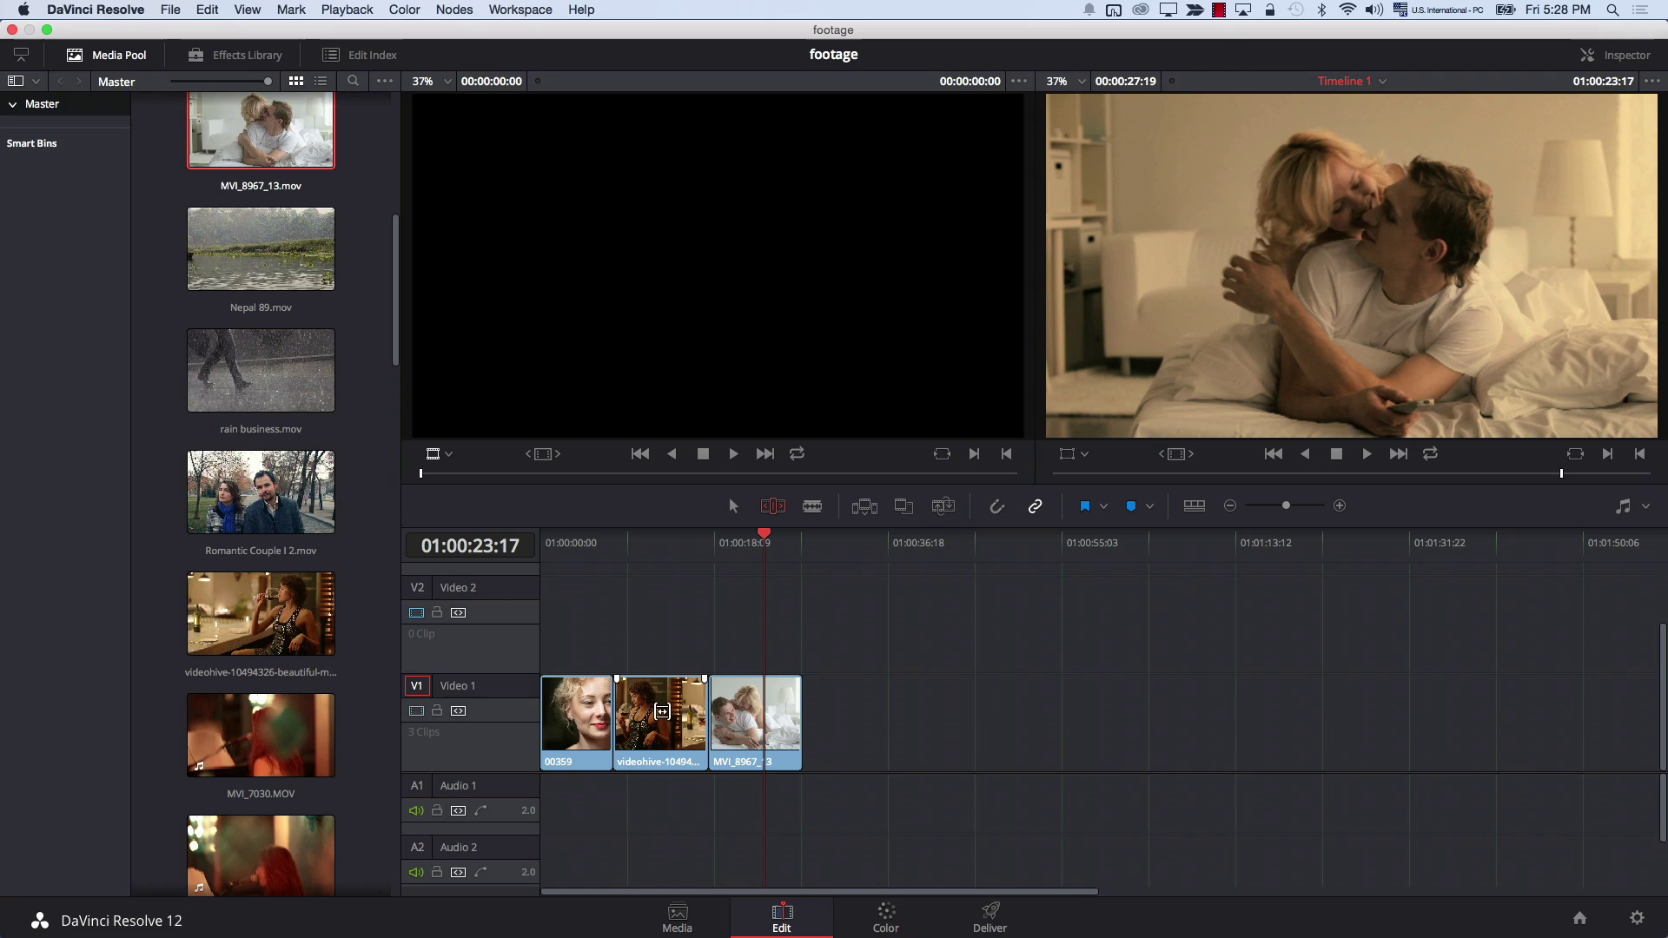
# Step: Slide the middle videohive clip between its neighbours and slip its footage without changing the clip's duration
pyautogui.click(659, 759)
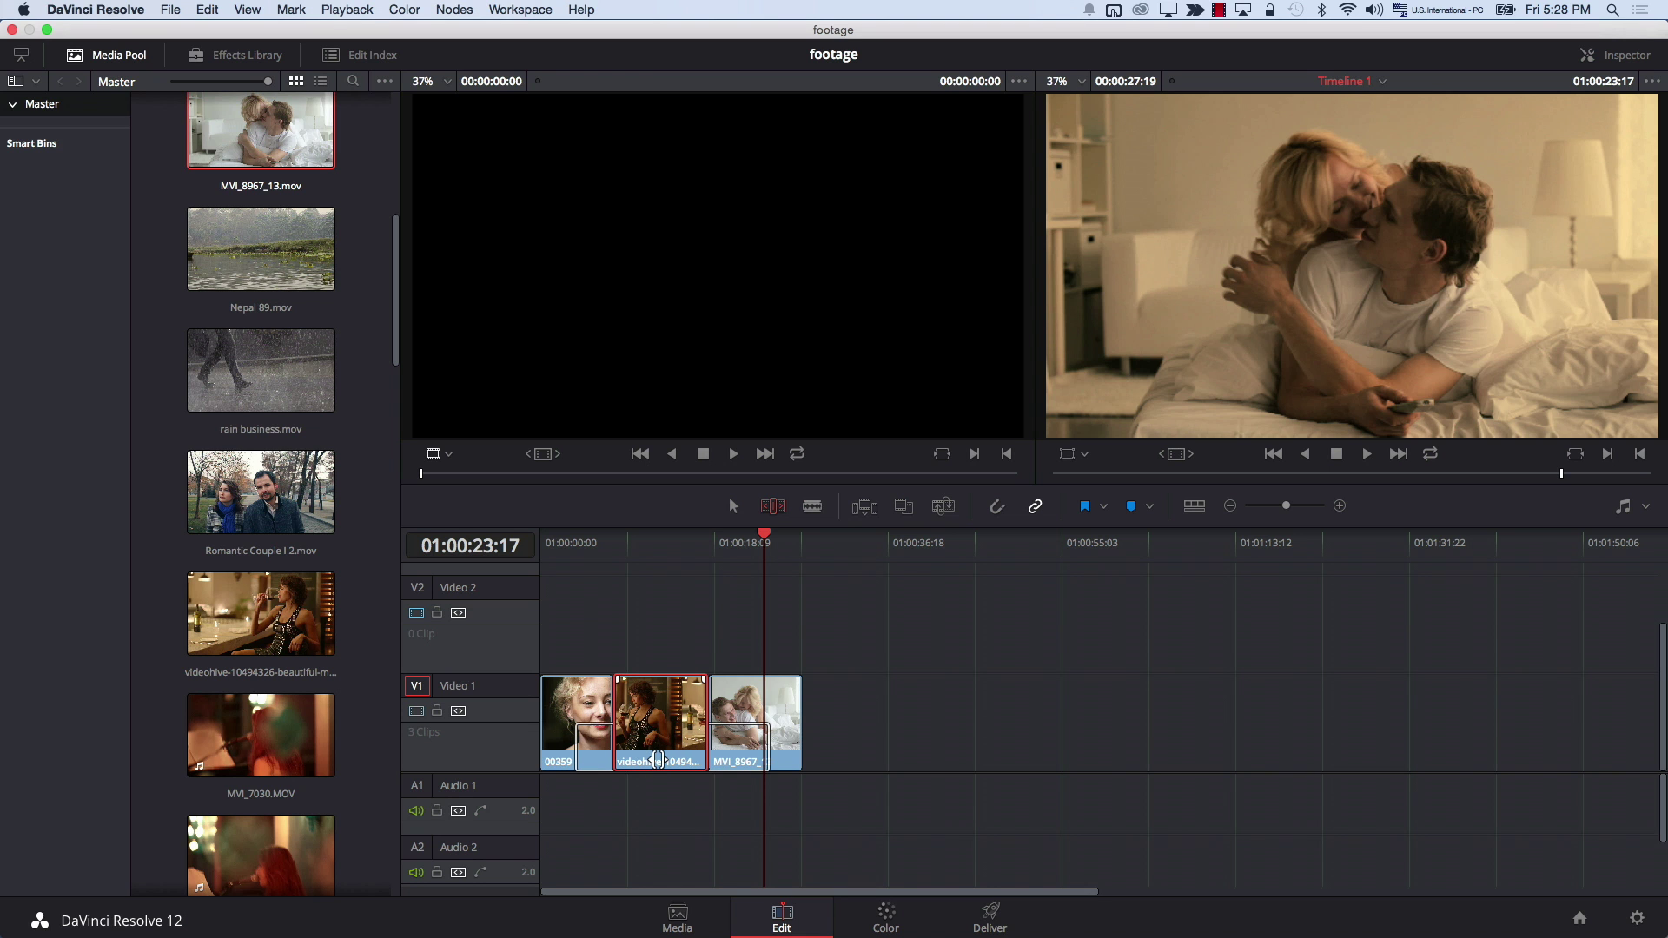
pyautogui.moveTo(658, 759); pyautogui.dragTo(641, 759)
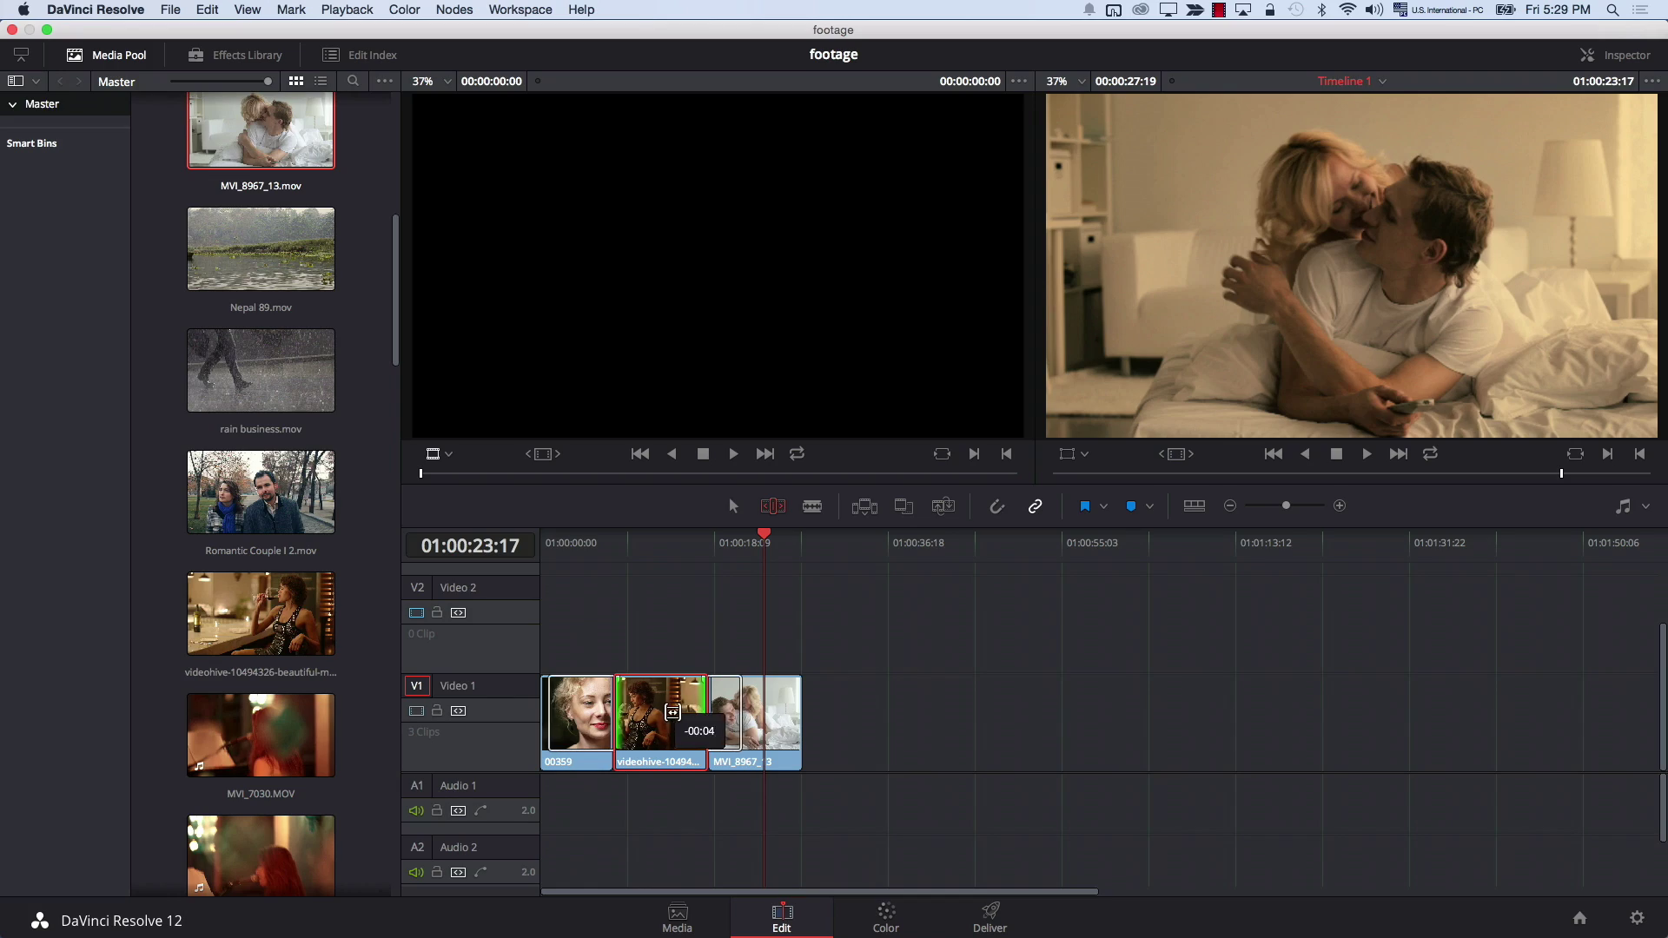
pyautogui.moveTo(672, 712)
pyautogui.mouseDown()
pyautogui.moveTo(691, 715)
pyautogui.moveTo(649, 712)
pyautogui.mouseUp()
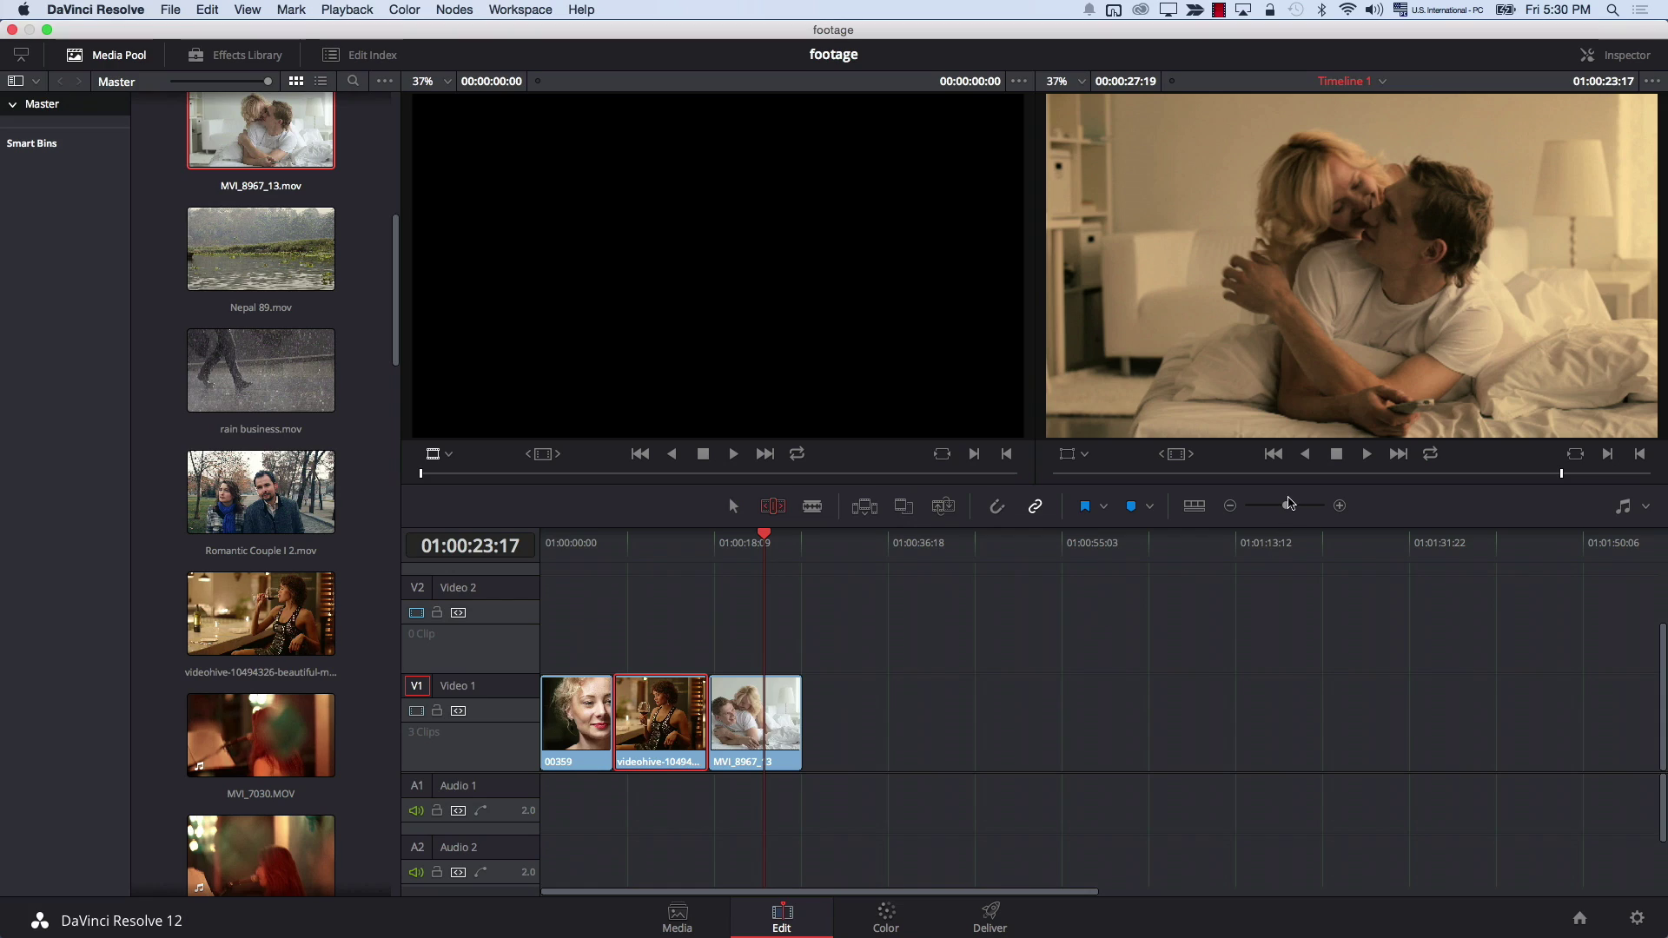
# Step: Move the playhead to 01:00:14:20 over the middle videohive clip in selection mode
pyautogui.moveTo(1289, 503); pyautogui.dragTo(1293, 503)
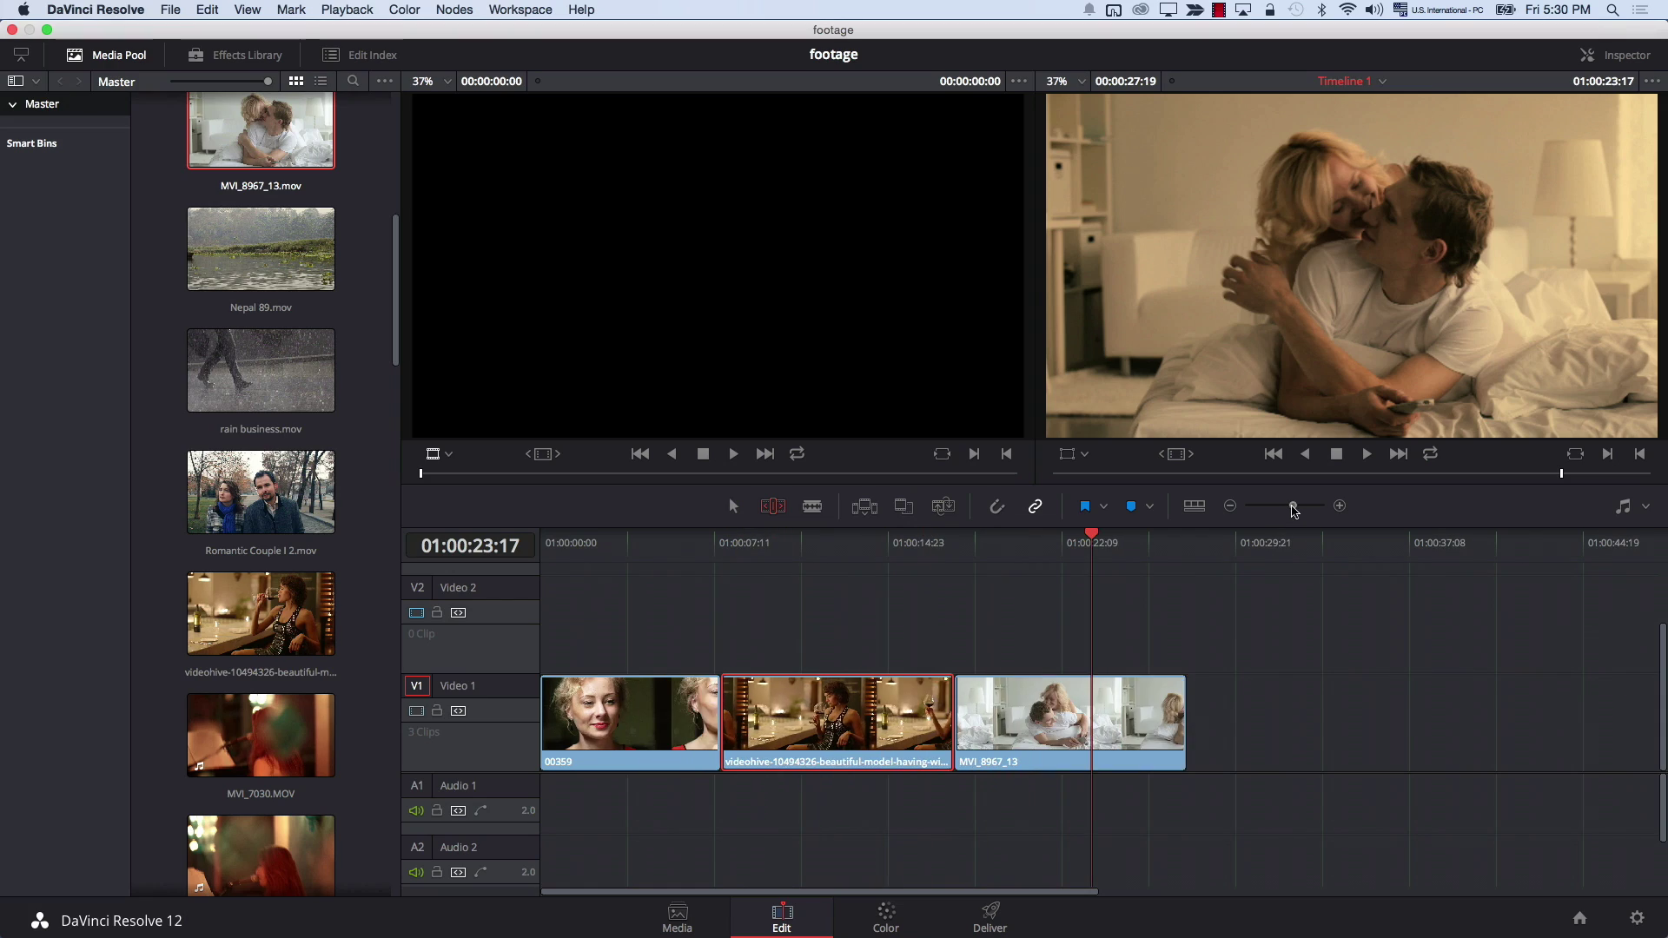
pyautogui.click(882, 543)
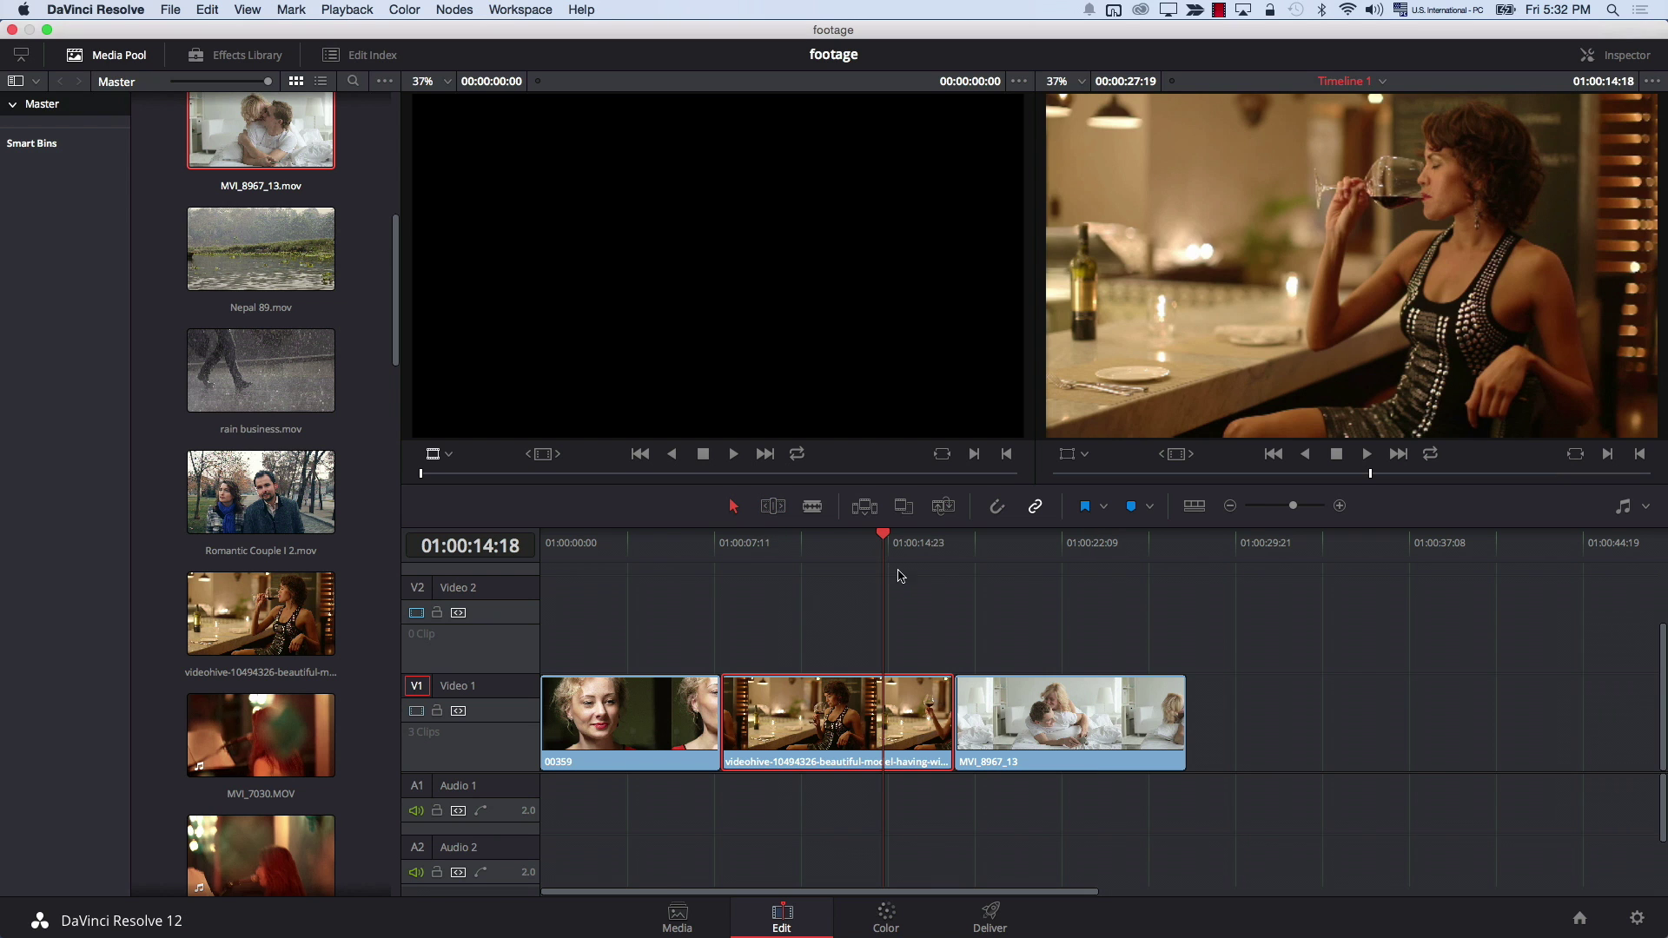
pyautogui.moveTo(890, 541); pyautogui.dragTo(885, 539)
# Step: Try trimming the middle clip's end to the playhead in selection mode, and redo it as a ripple trim in Trim Edit mode
pyautogui.hotkey('shift', ']')
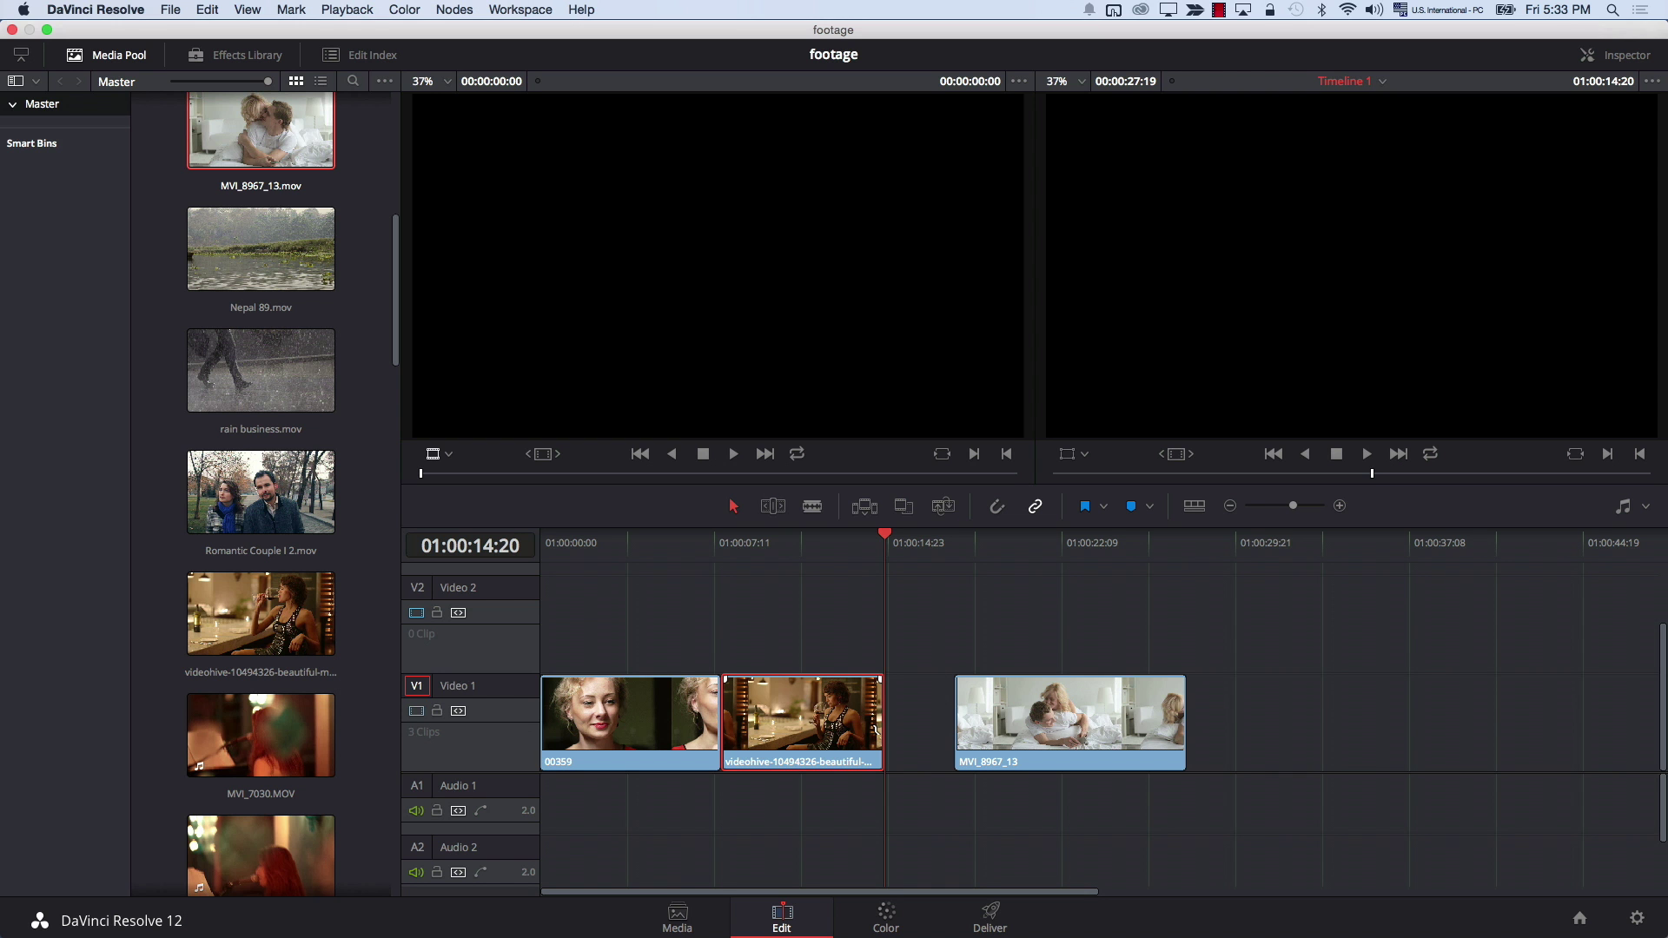
pyautogui.moveTo(880, 721); pyautogui.dragTo(953, 721)
pyautogui.click(781, 508)
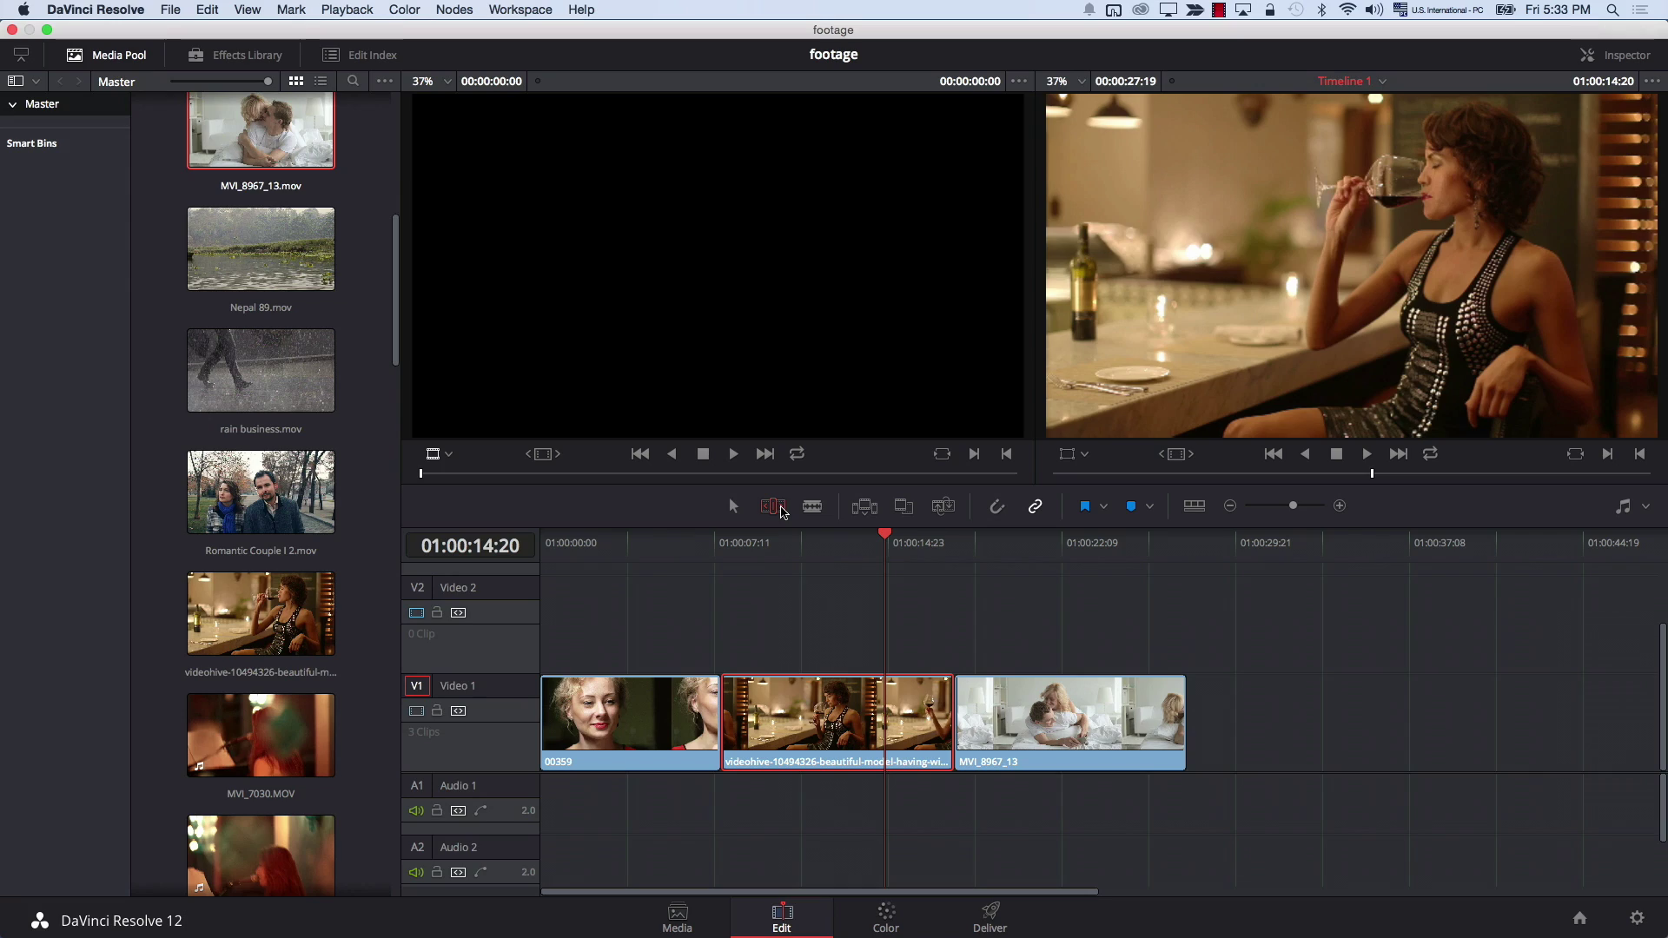
pyautogui.hotkey('shift', ']')
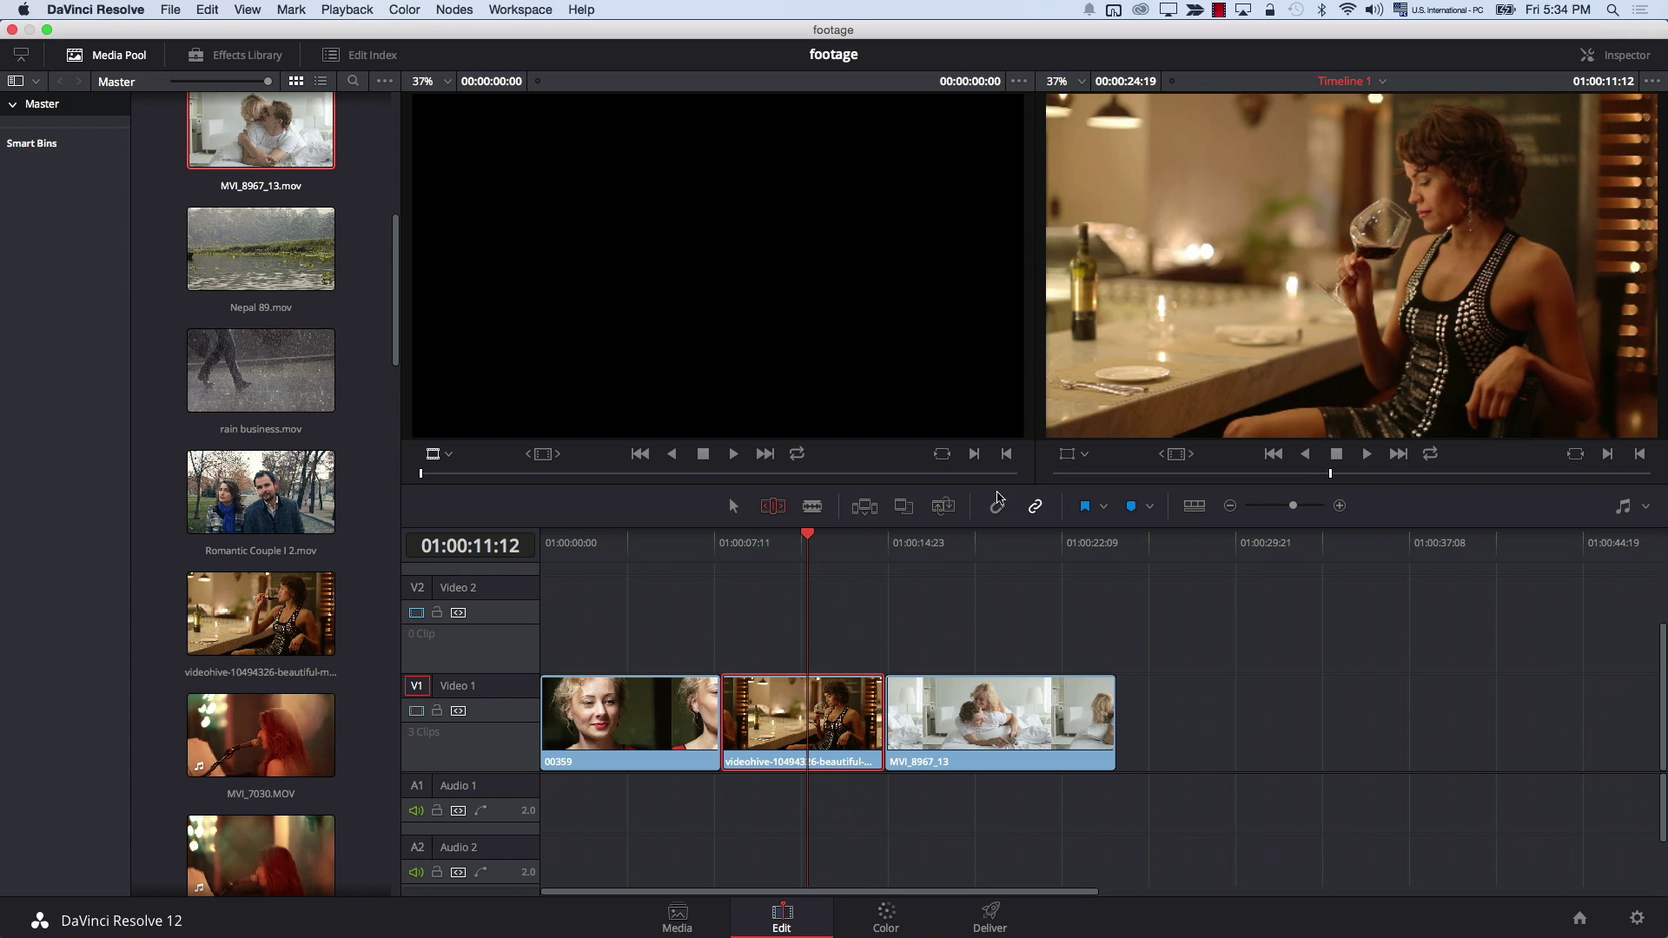
# Step: In the Inspector, keyframe the middle clip's Transform at 01:00:11:12 and set its Zoom to 1.300 at 01:00:12:20
pyautogui.click(1608, 58)
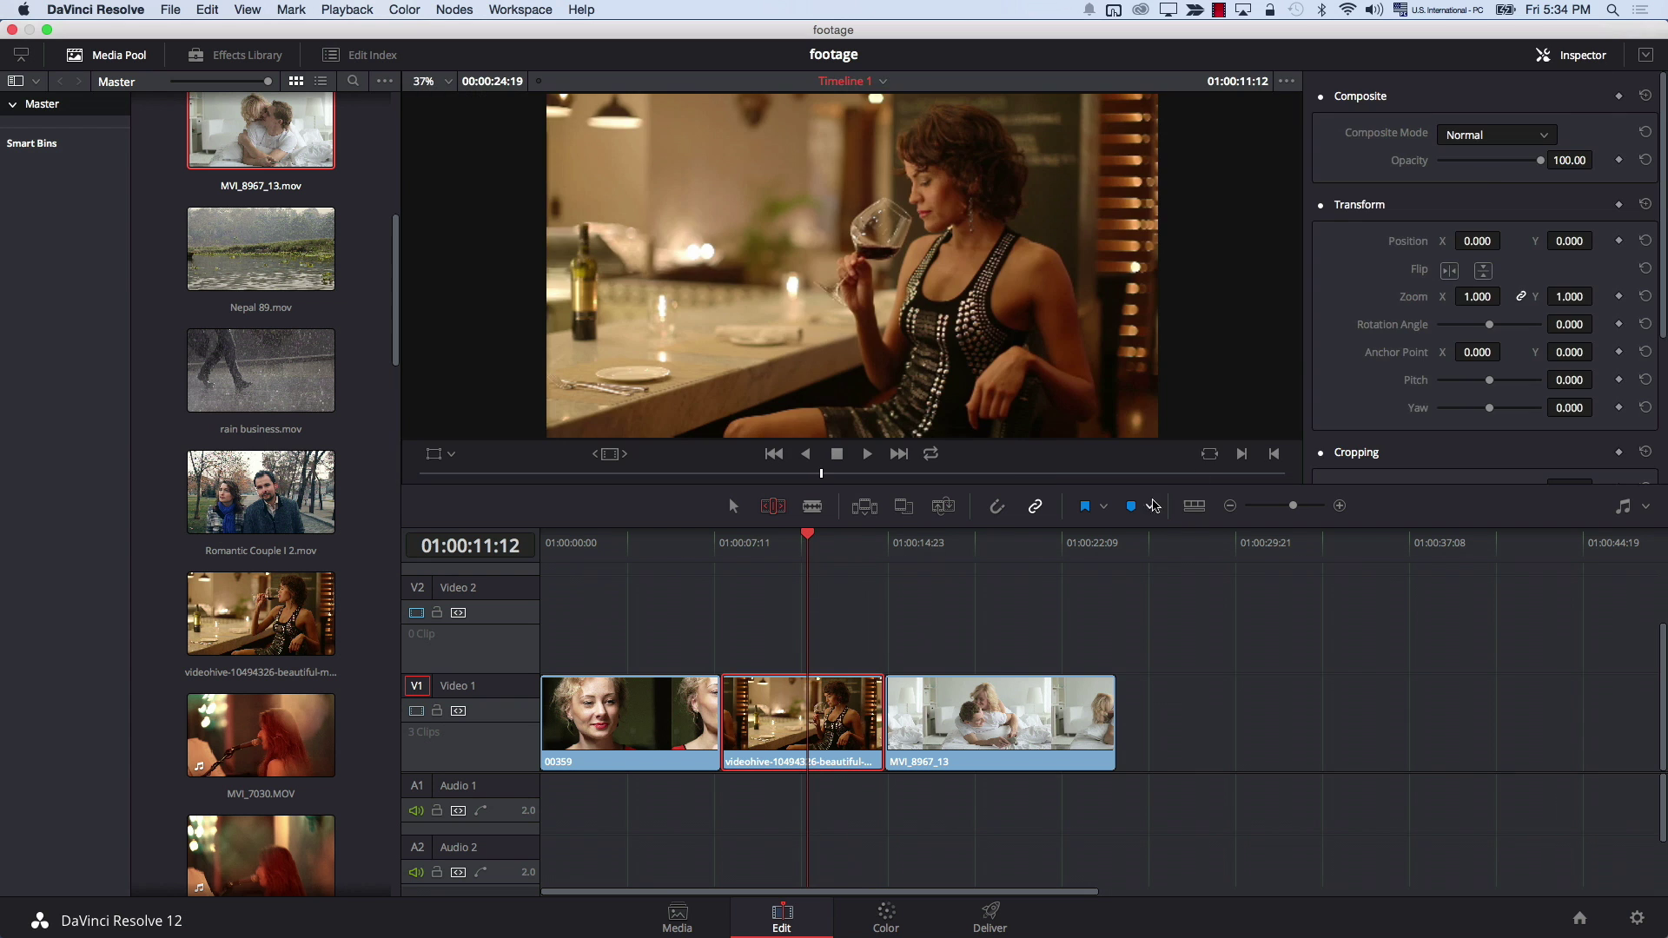
pyautogui.scroll(-5, 1660, 241)
pyautogui.scroll(5, 1655, 206)
pyautogui.scroll(-4, 1655, 202)
pyautogui.scroll(4, 1650, 204)
pyautogui.click(1619, 207)
pyautogui.click(839, 557)
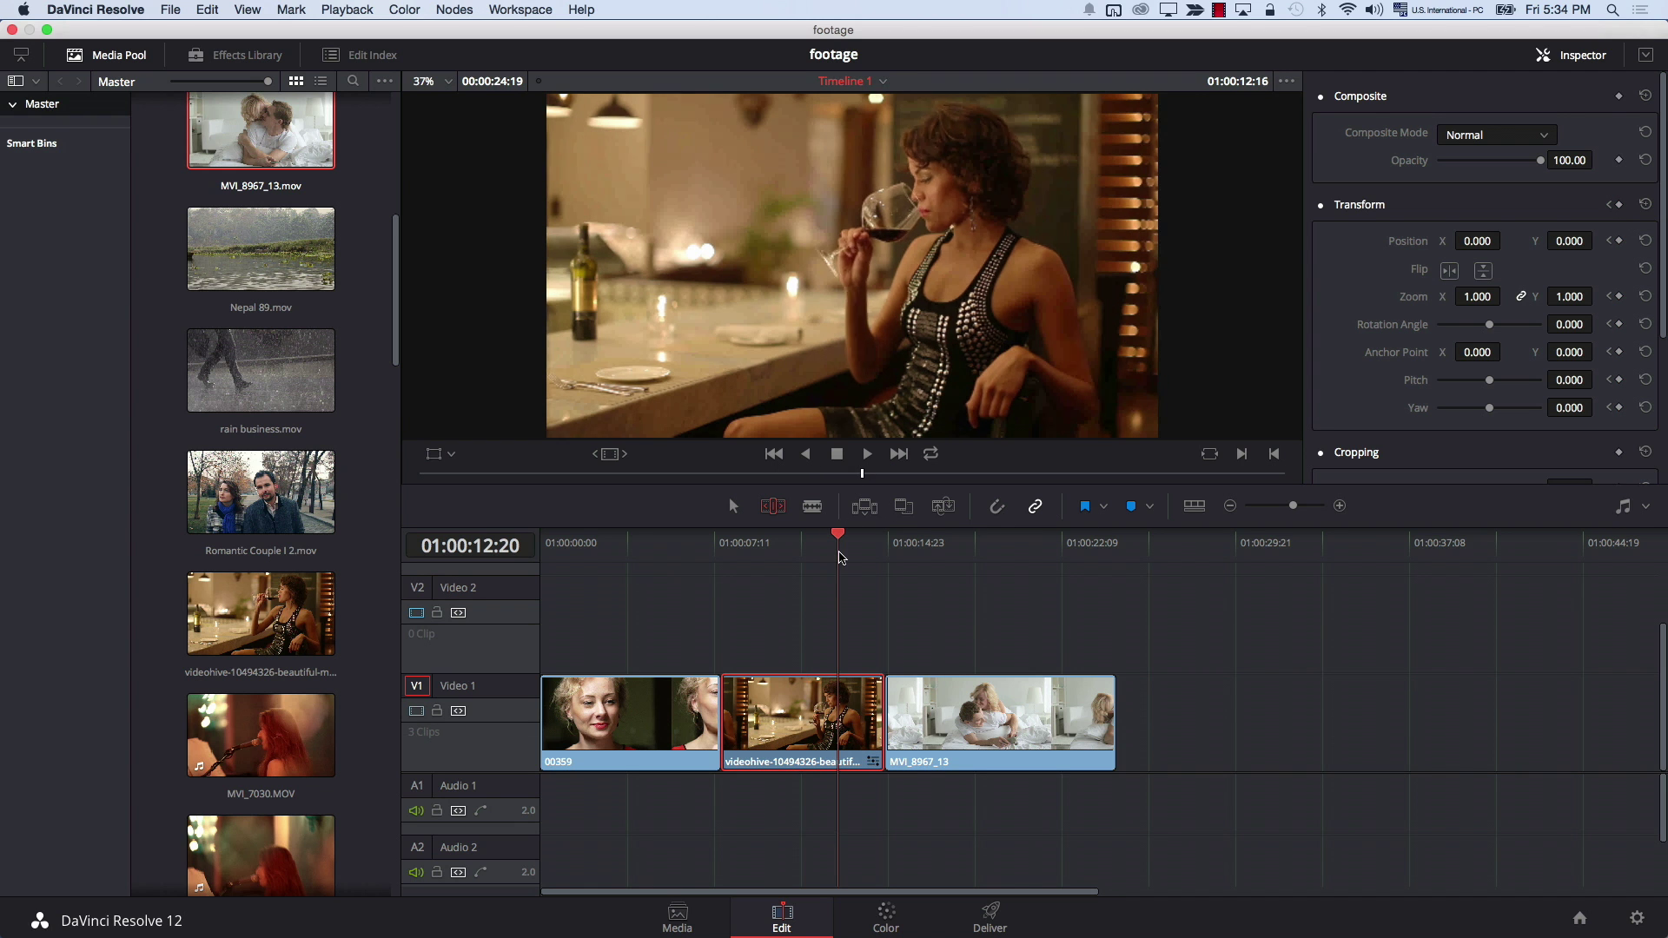
pyautogui.moveTo(1476, 296); pyautogui.dragTo(1520, 296)
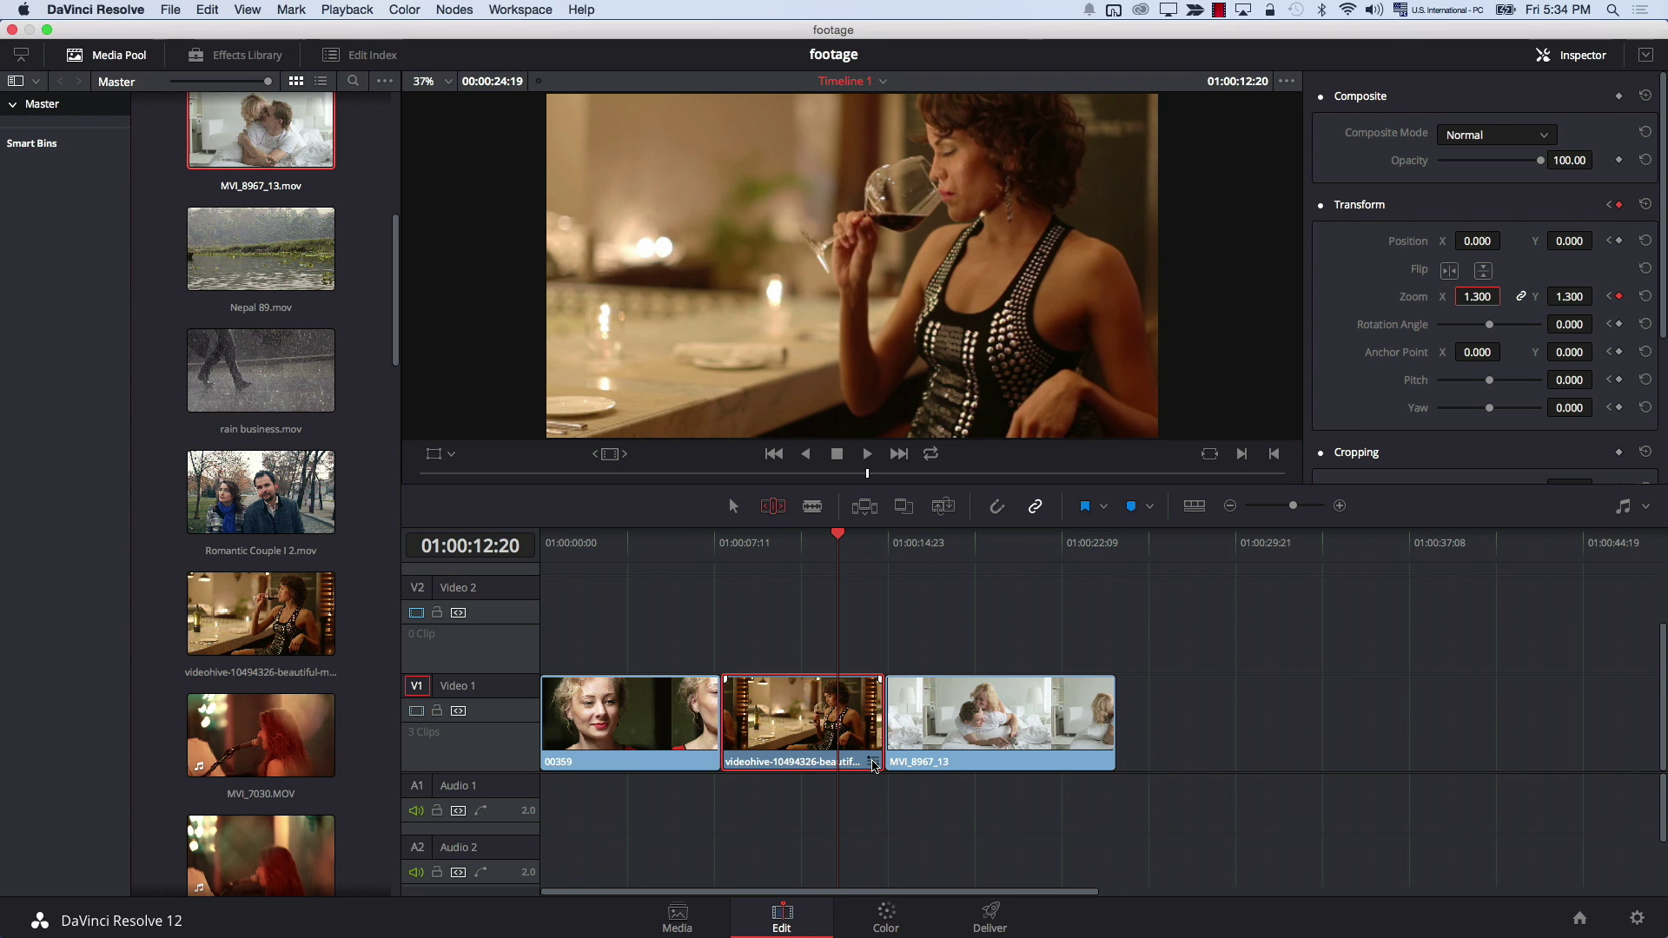
# Step: Inspect the middle clip's Transform keyframes and curve in the timeline, and remove its Transform keyframes
pyautogui.click(873, 762)
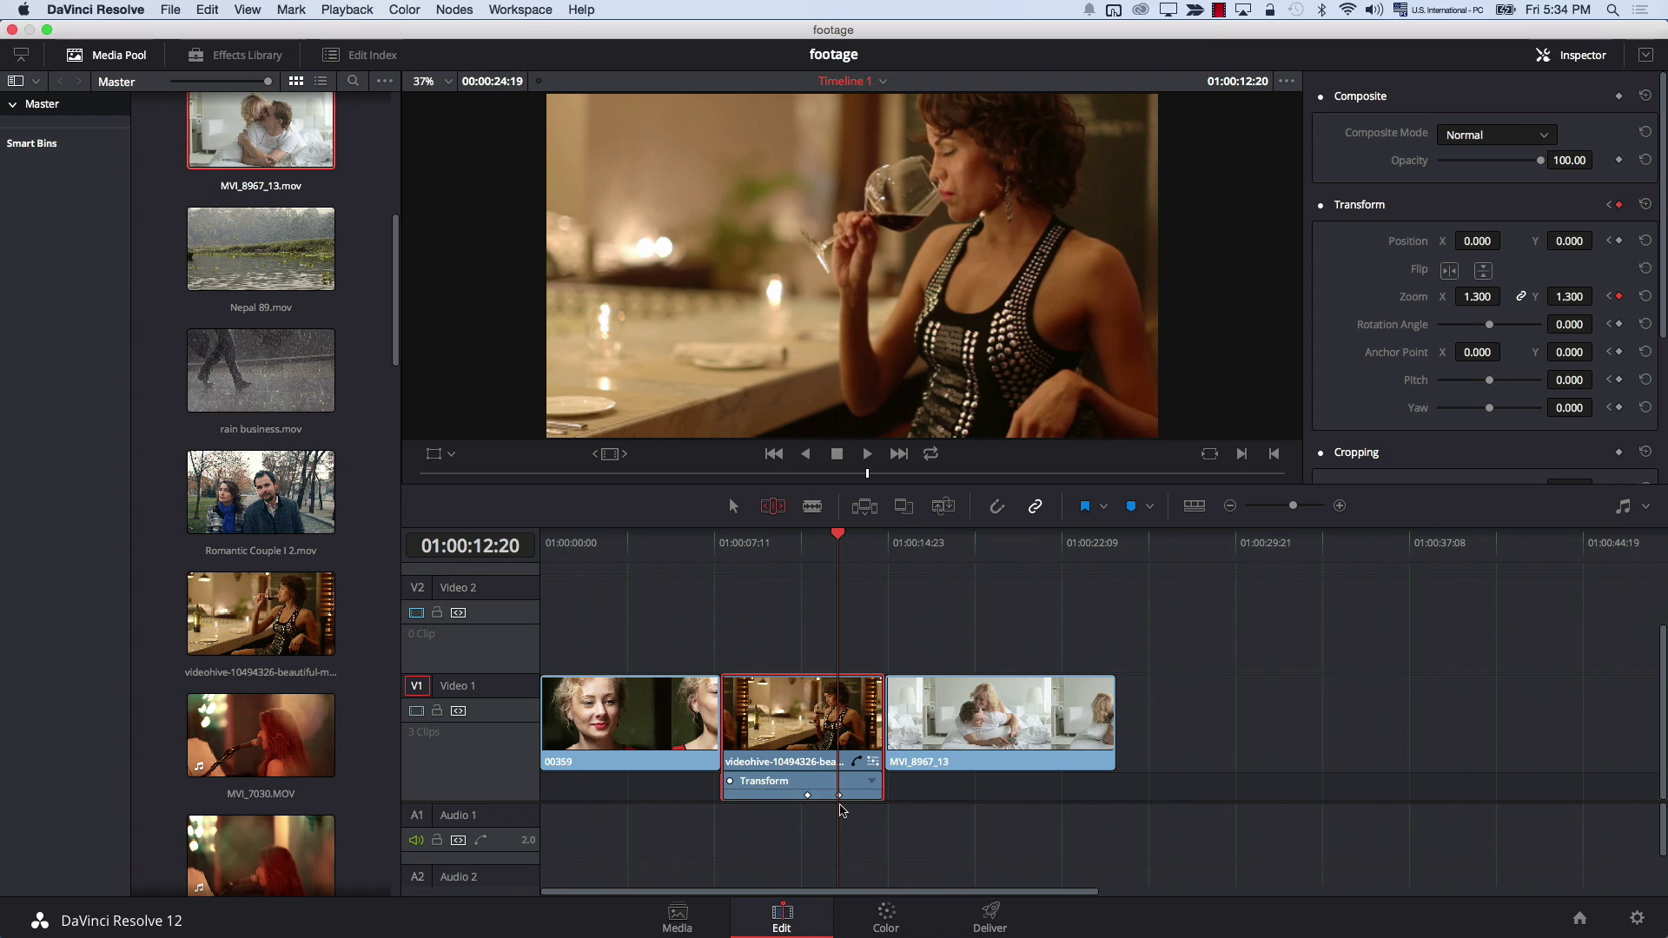
pyautogui.press('super+equal')
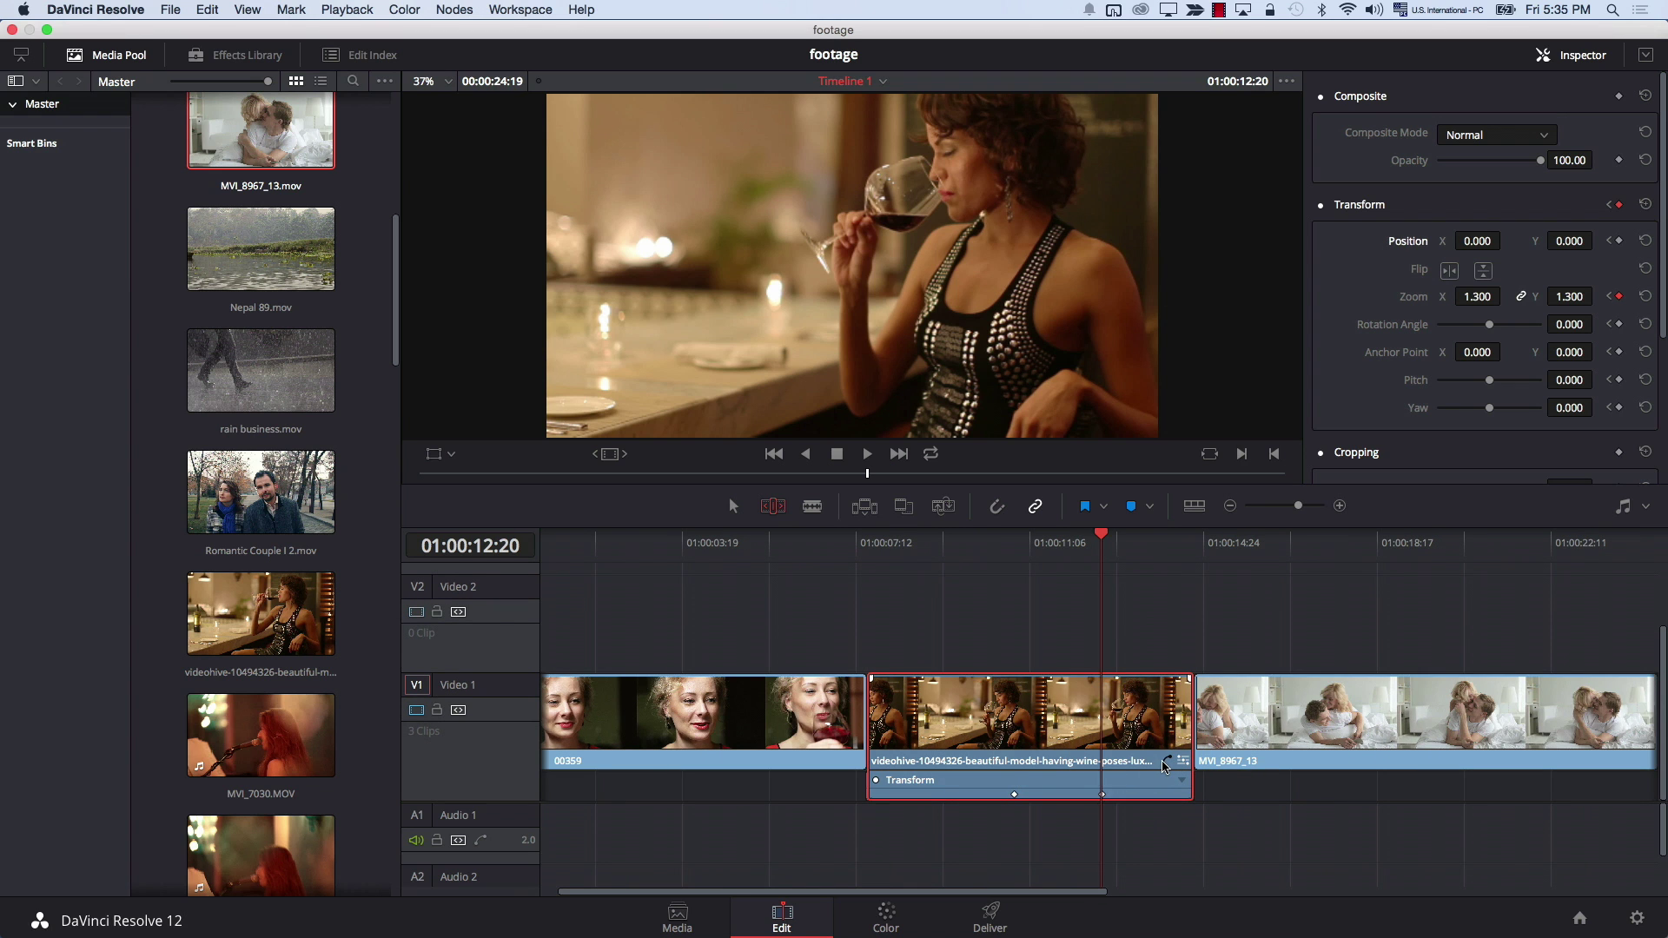
pyautogui.click(1166, 763)
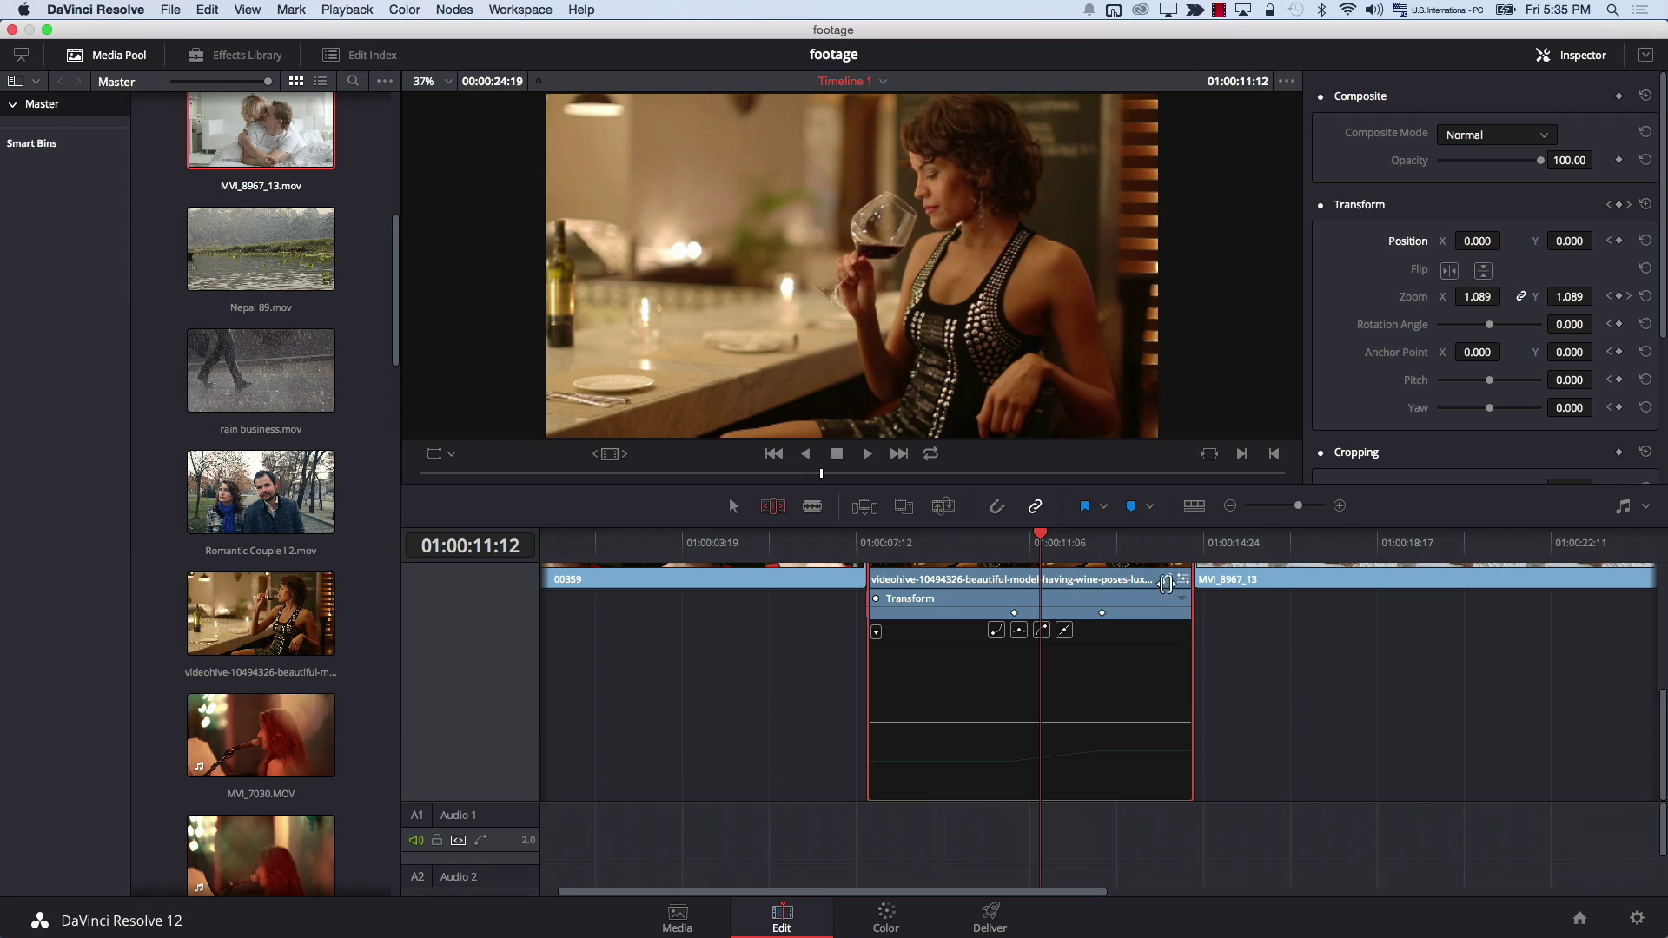
pyautogui.click(1166, 583)
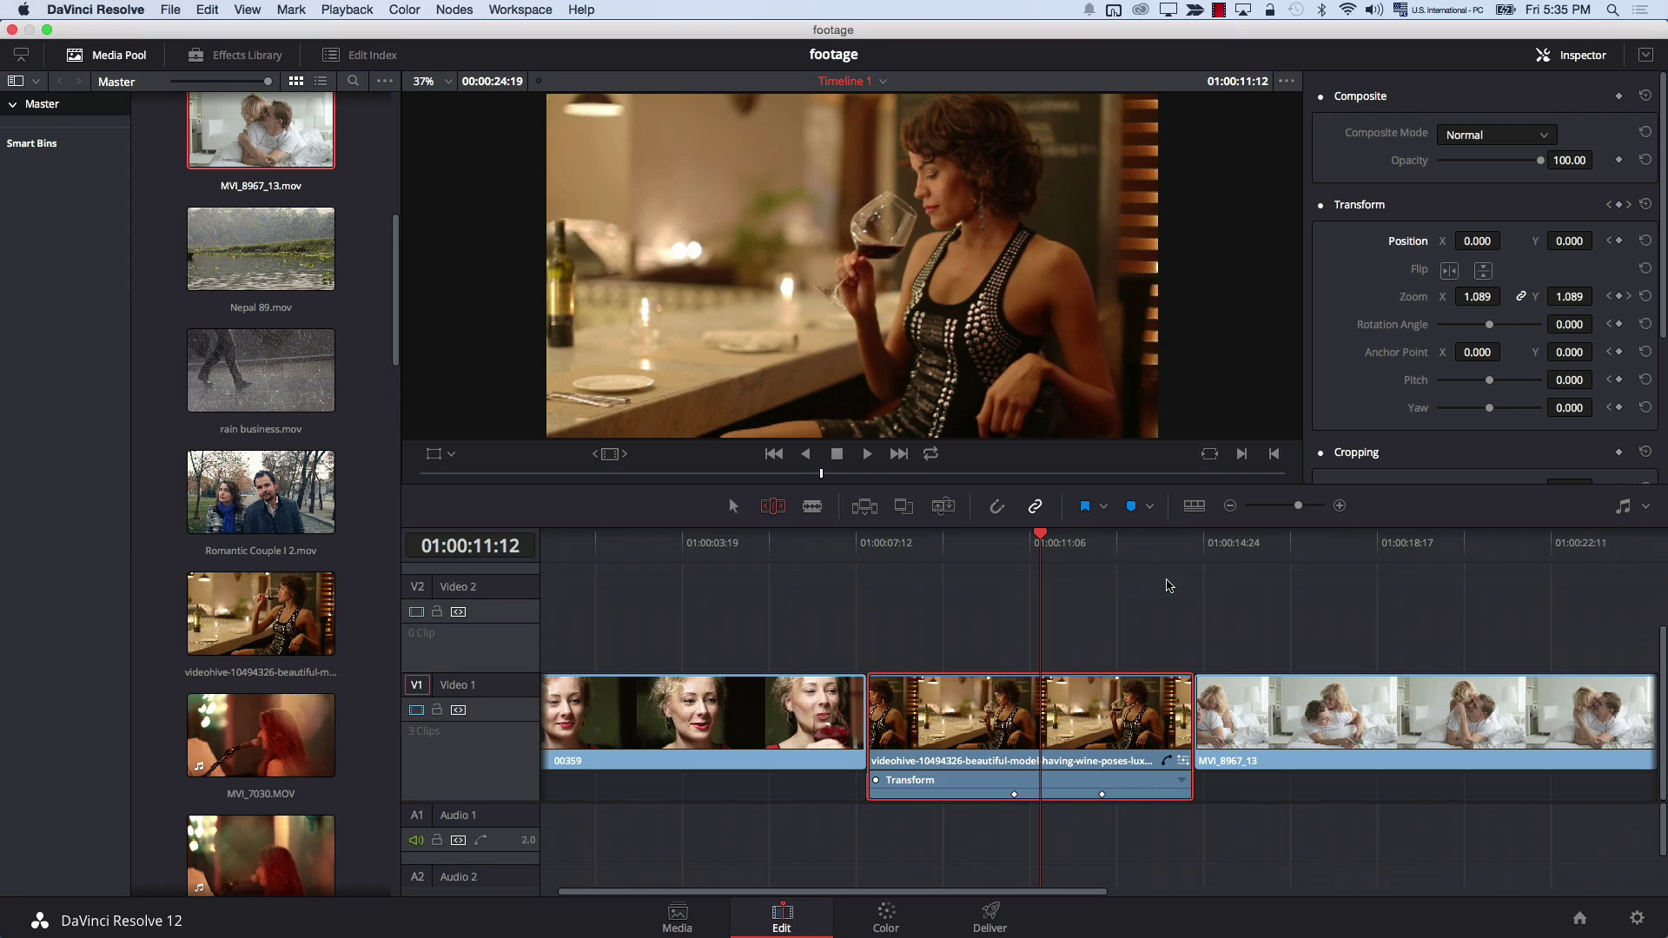
pyautogui.click(1609, 206)
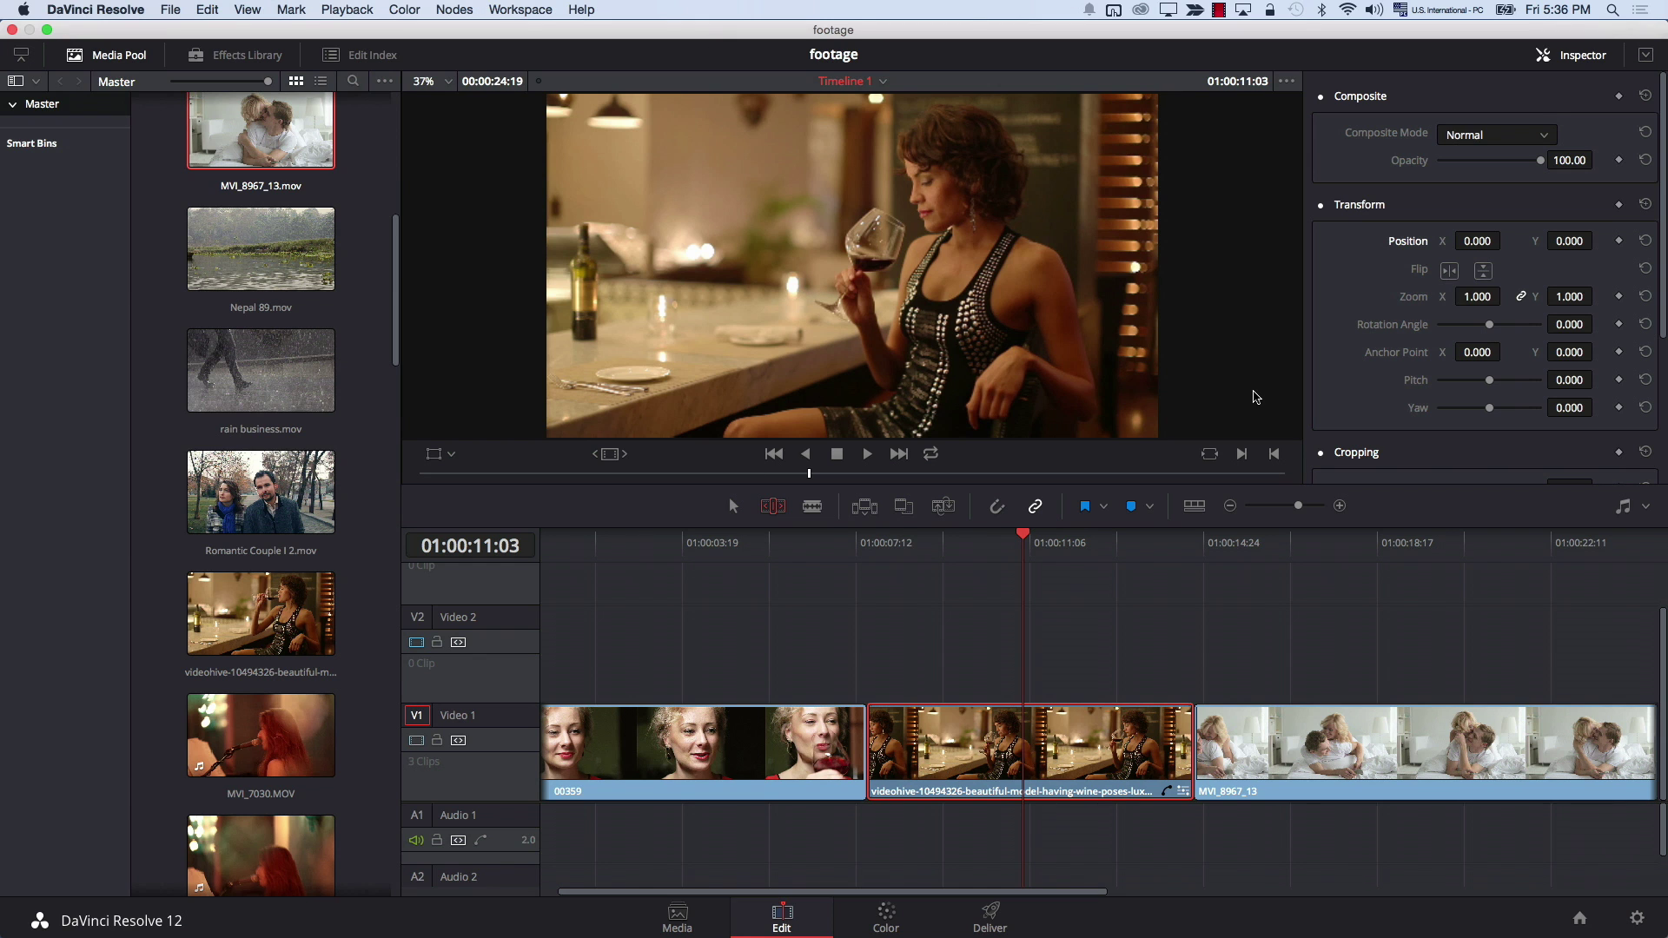
# Step: Check the proxy resolution options available for playback
pyautogui.click(347, 9)
pyautogui.moveTo(388, 83)
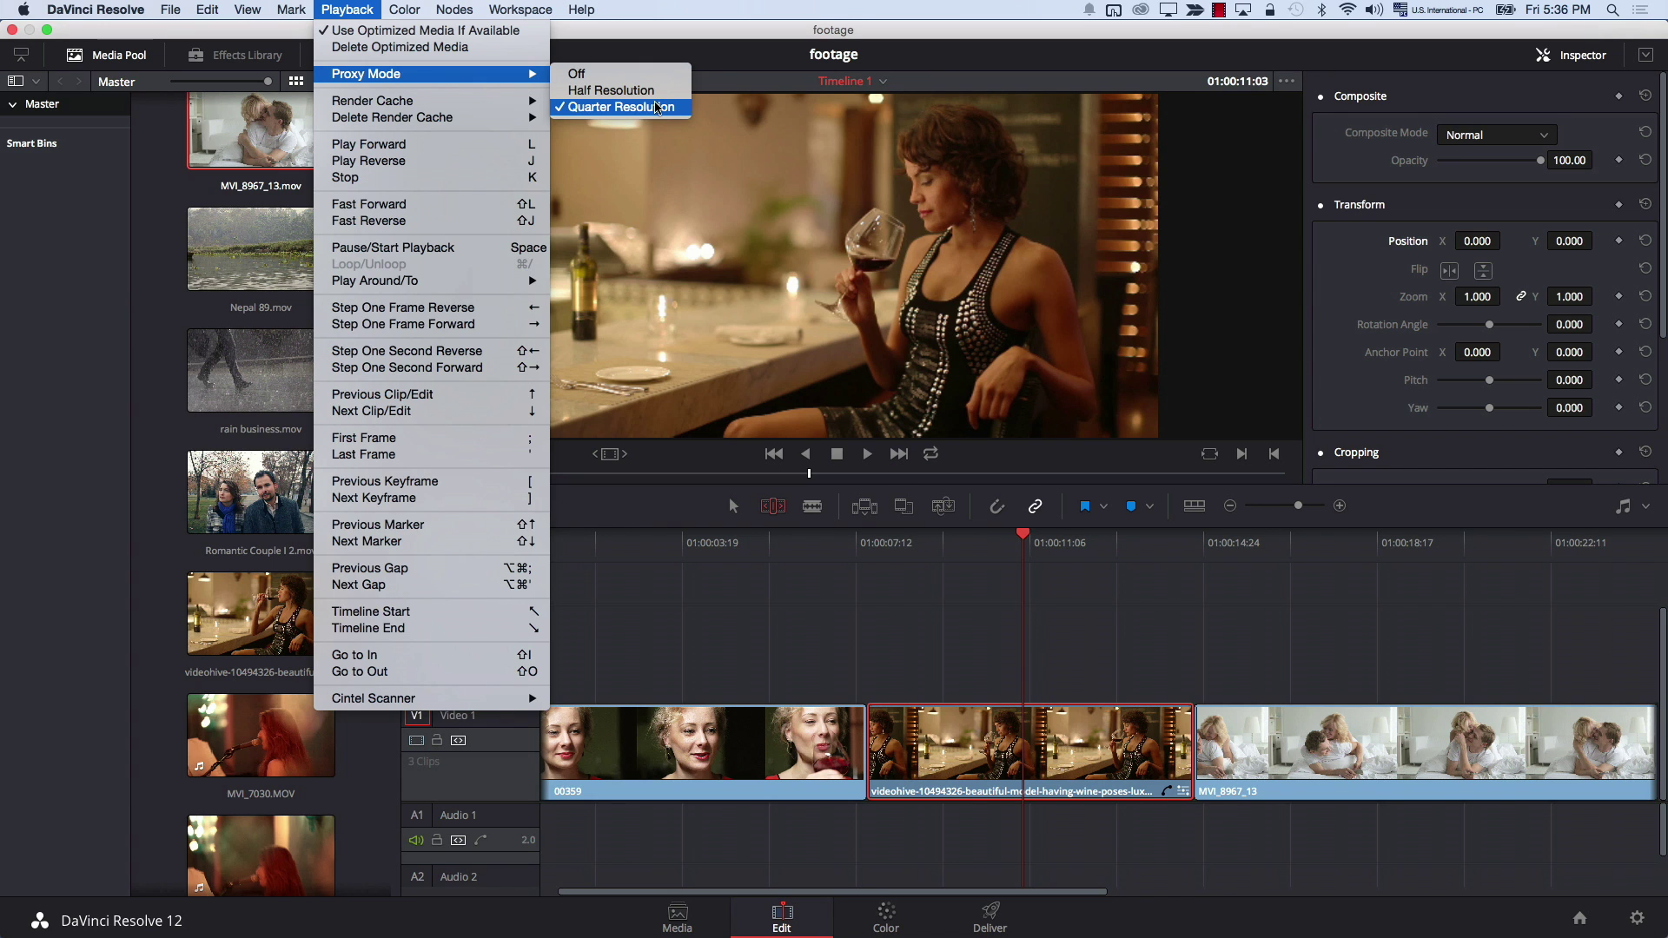
pyautogui.click(662, 524)
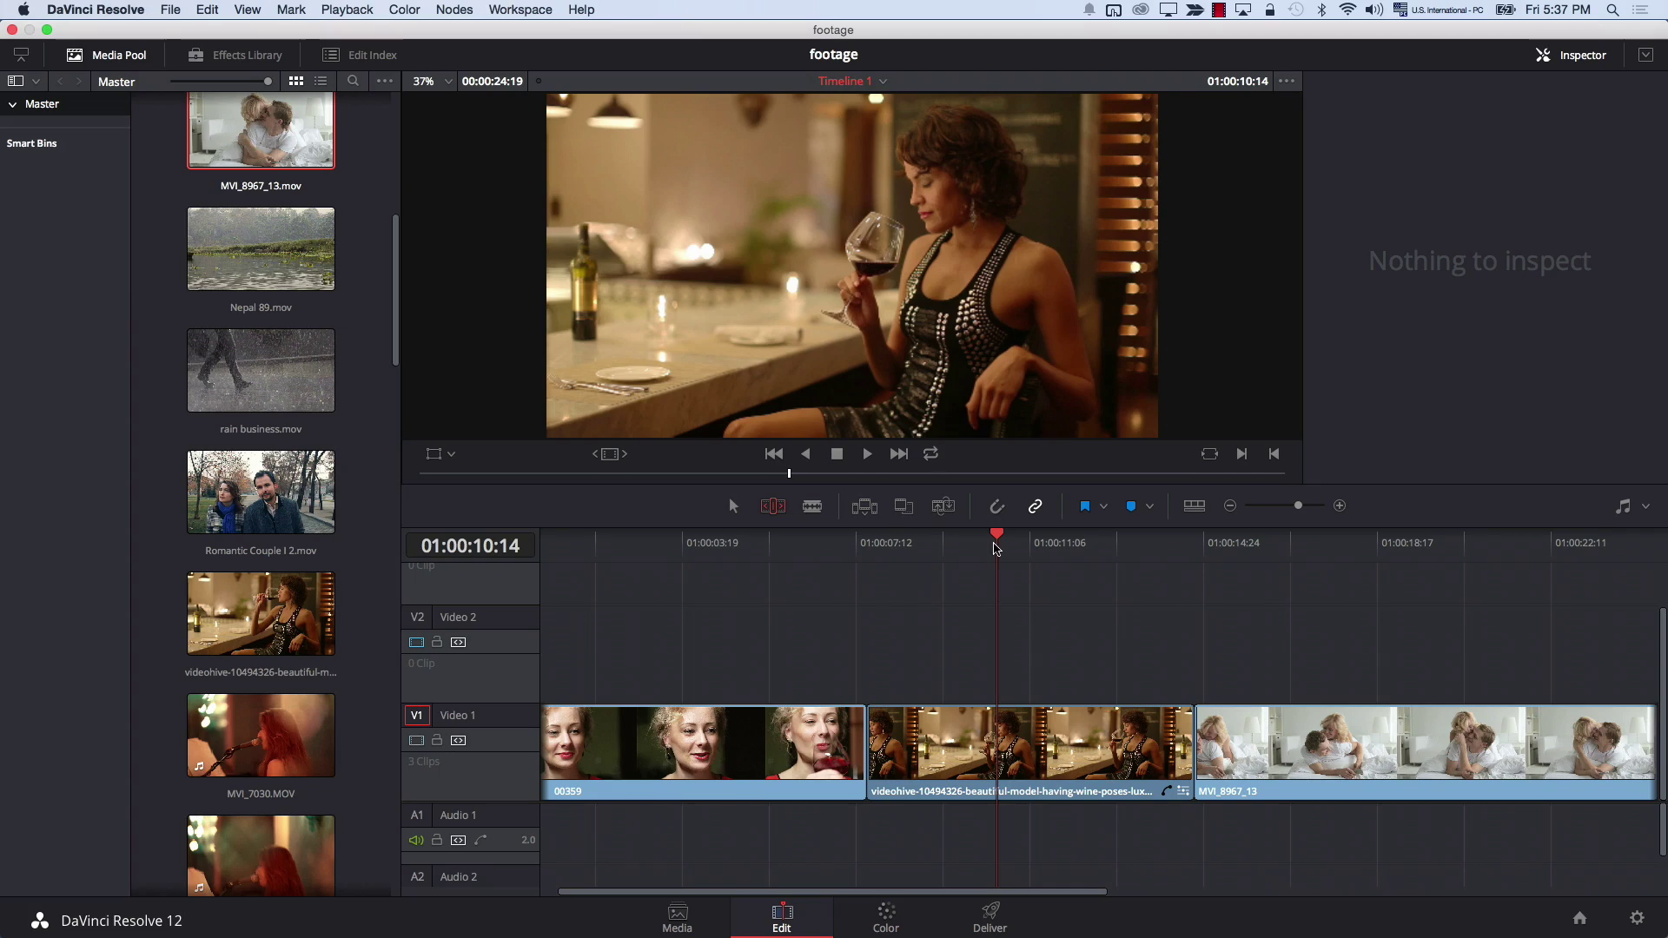
# Step: Show the Effects Library, and view the Color page before returning to the Edit page
pyautogui.click(217, 68)
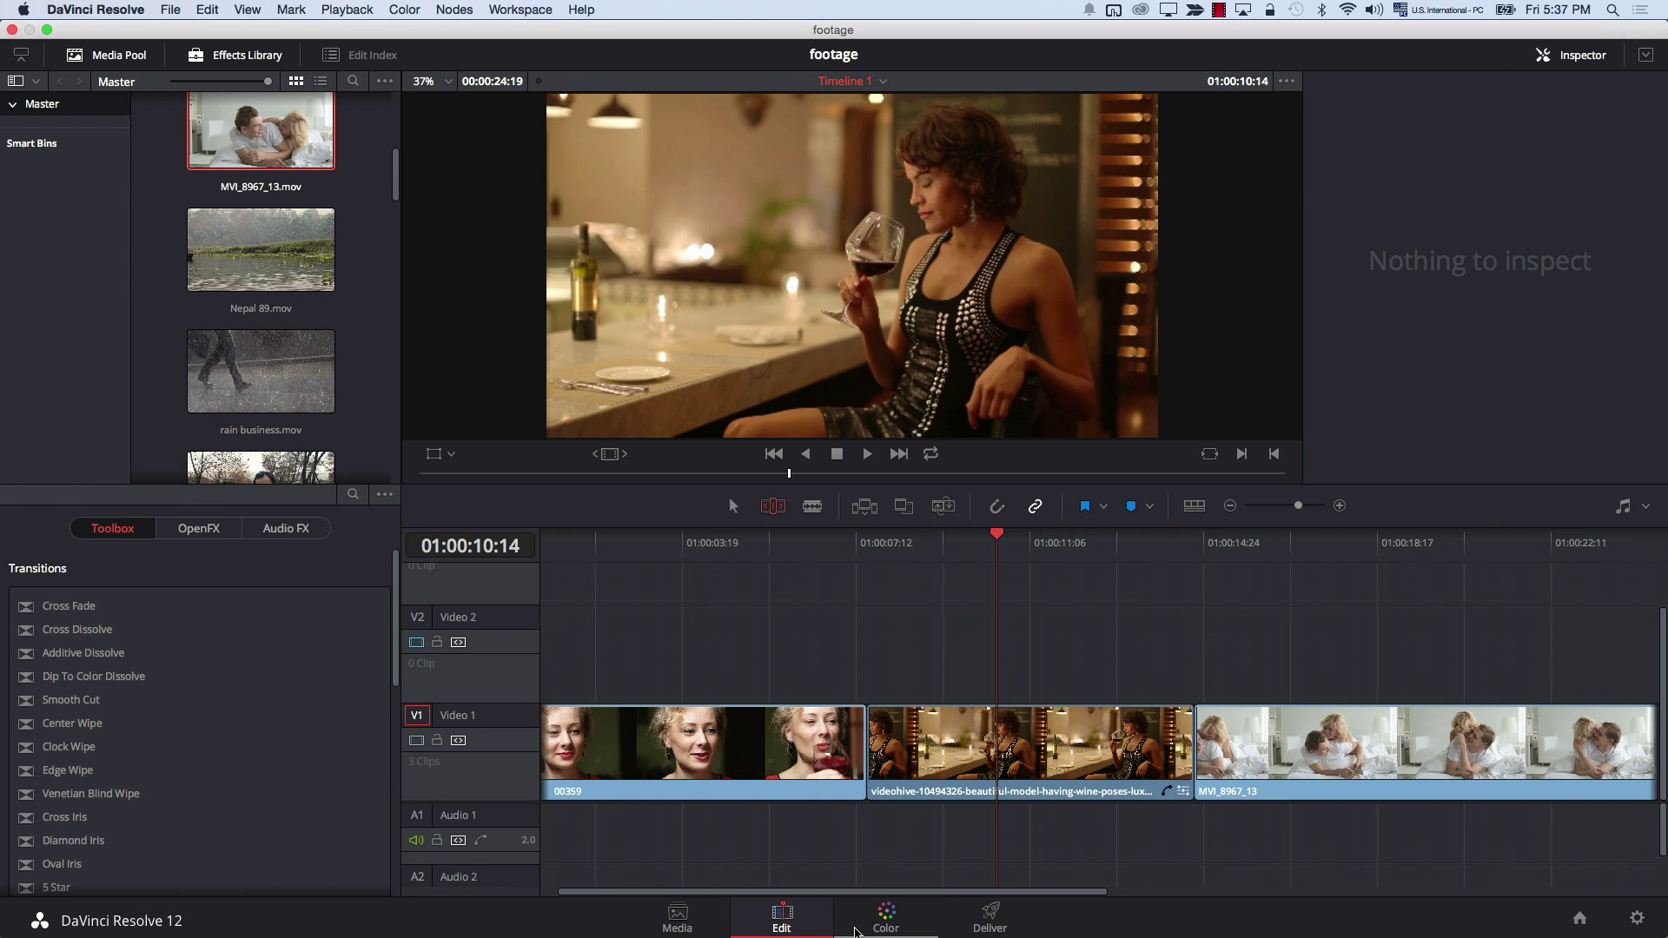
pyautogui.click(870, 924)
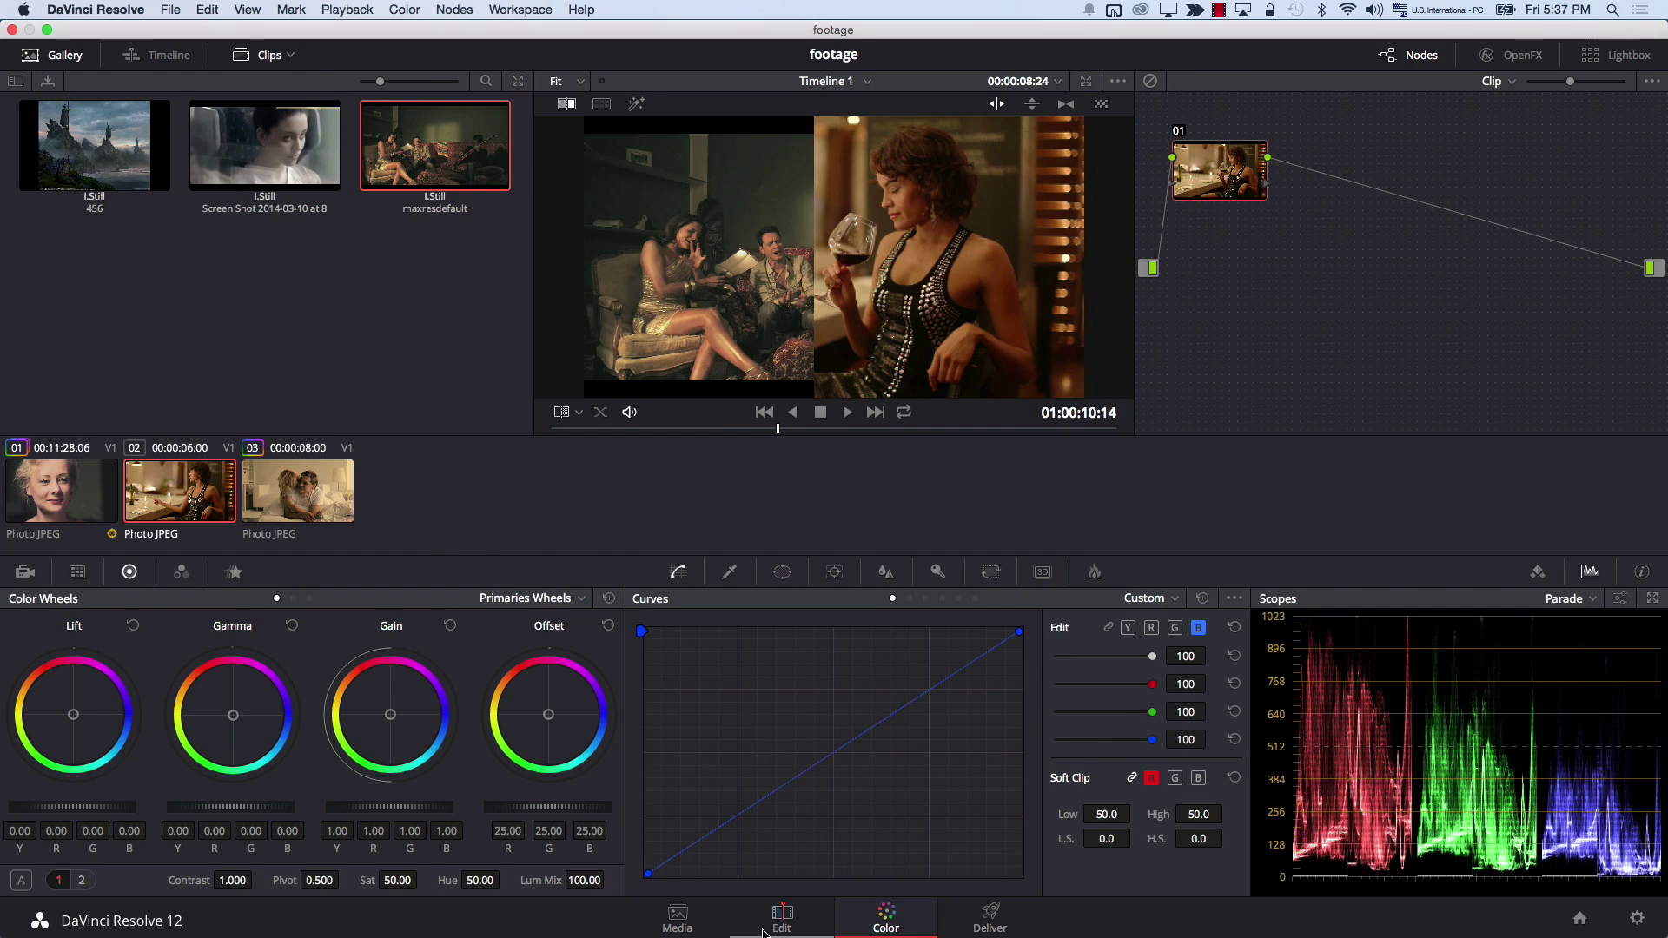
pyautogui.click(764, 932)
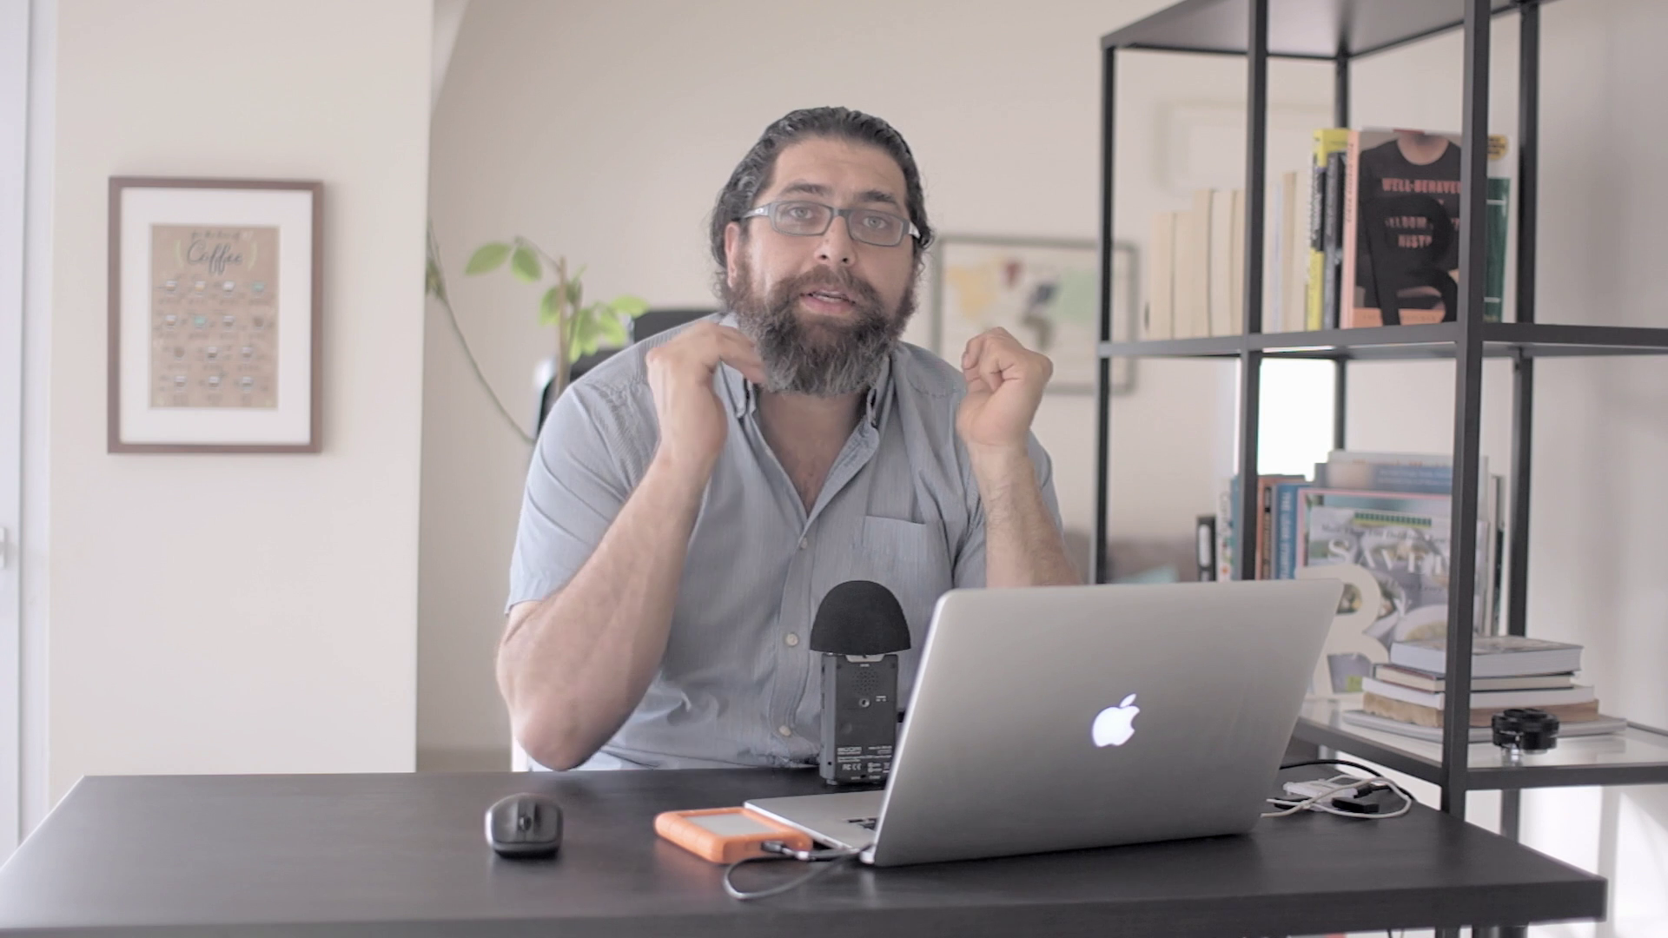
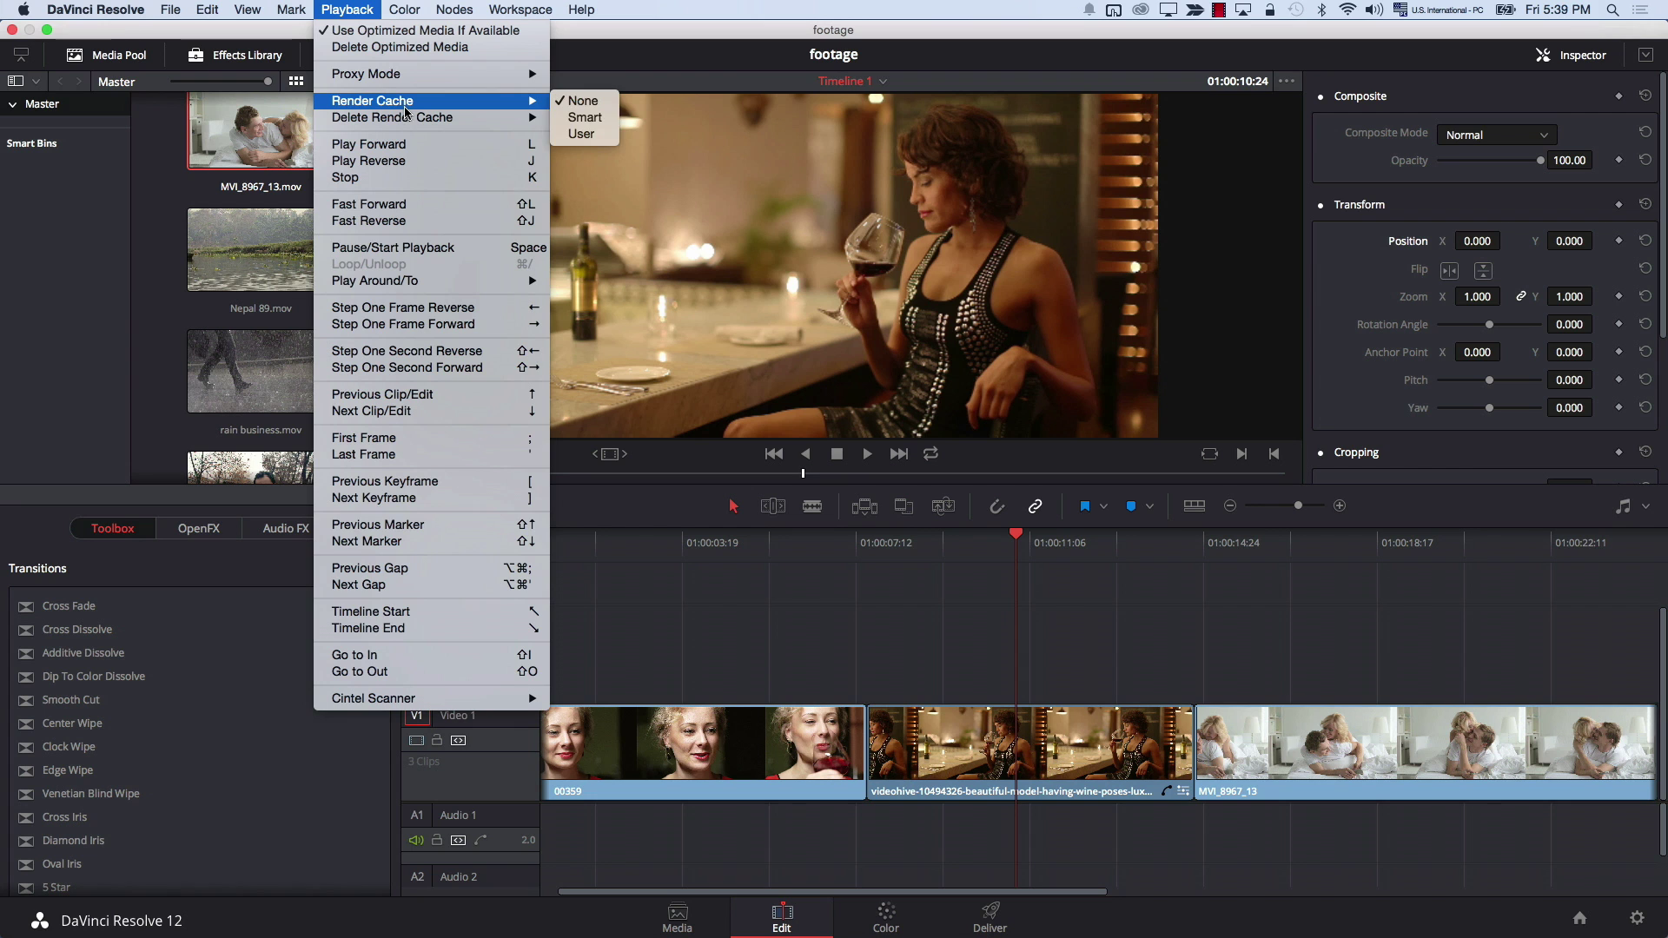
# Step: Set the render cache to User and move the playhead to the beginning of the middle clip
pyautogui.click(579, 134)
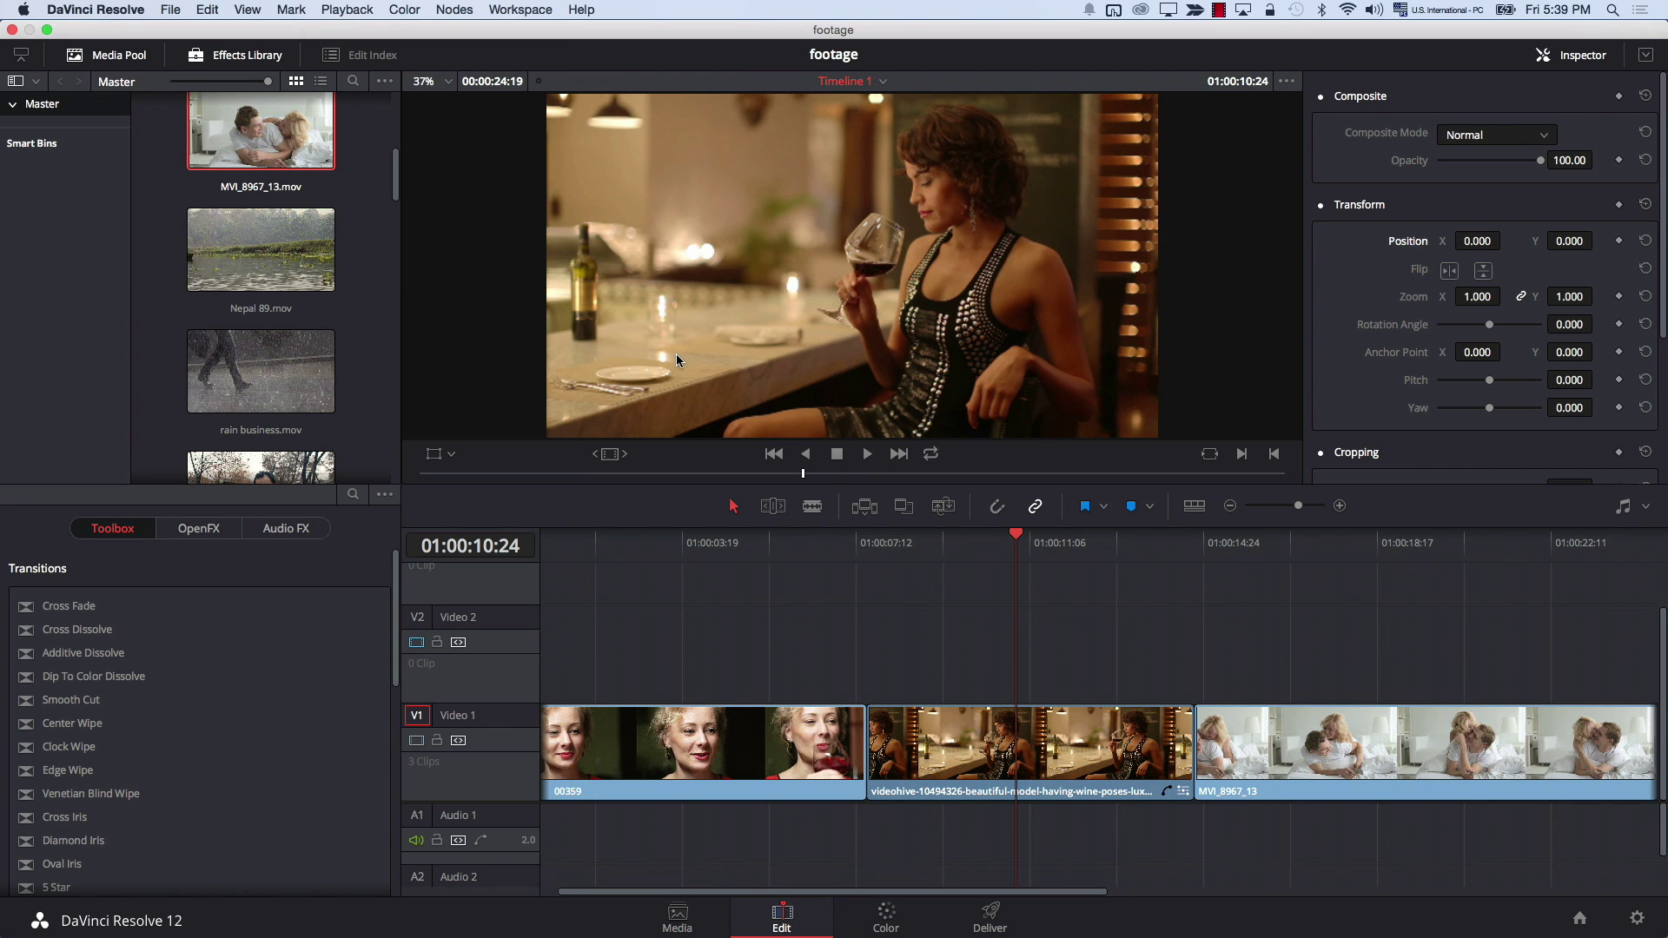
pyautogui.click(963, 556)
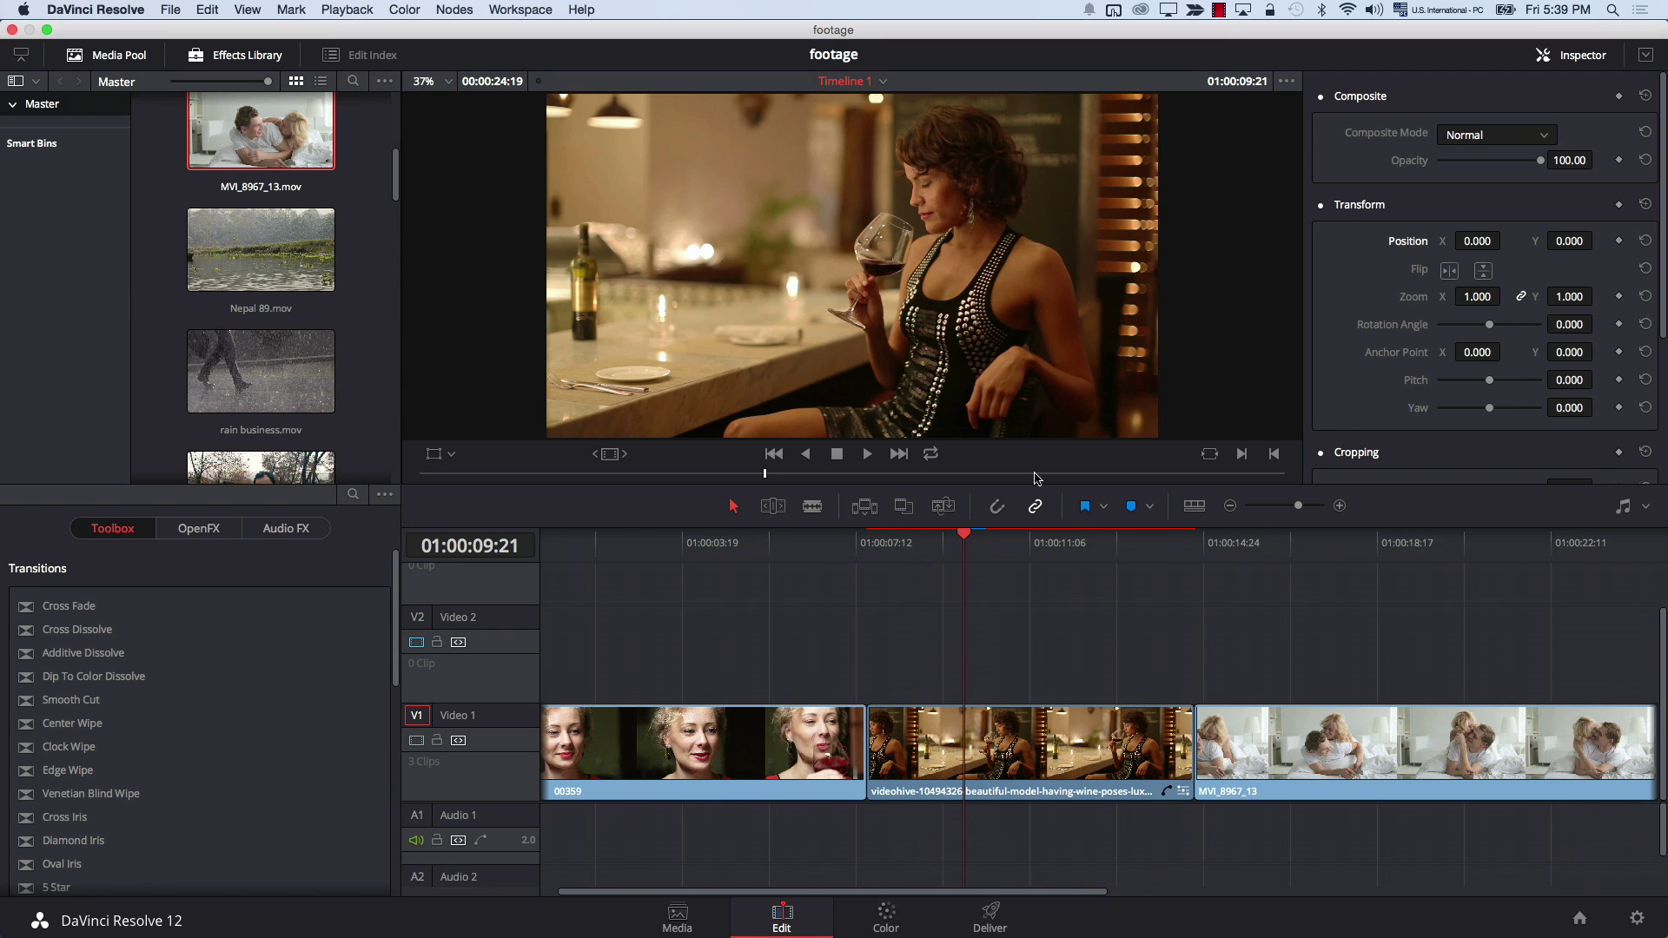
pyautogui.moveTo(875, 556); pyautogui.dragTo(877, 555)
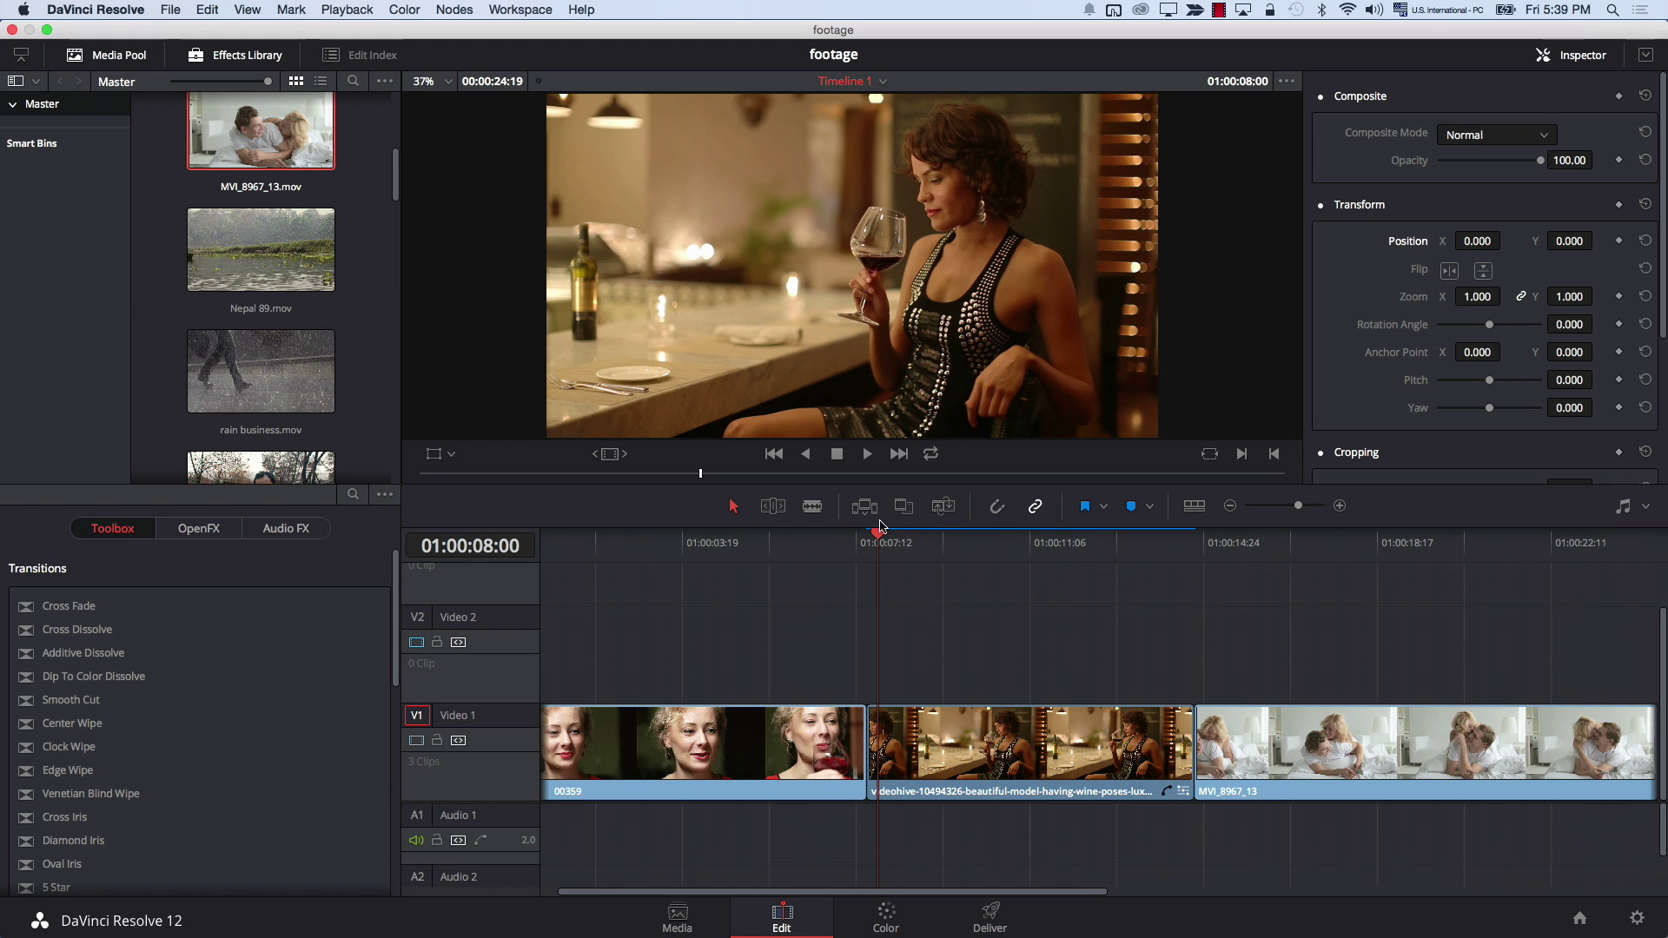
# Step: Enable Render Cache Clip Output for the MVI_8967_13 clip, with the playhead at 01:00:18:17
pyautogui.moveTo(880, 526); pyautogui.dragTo(1377, 565)
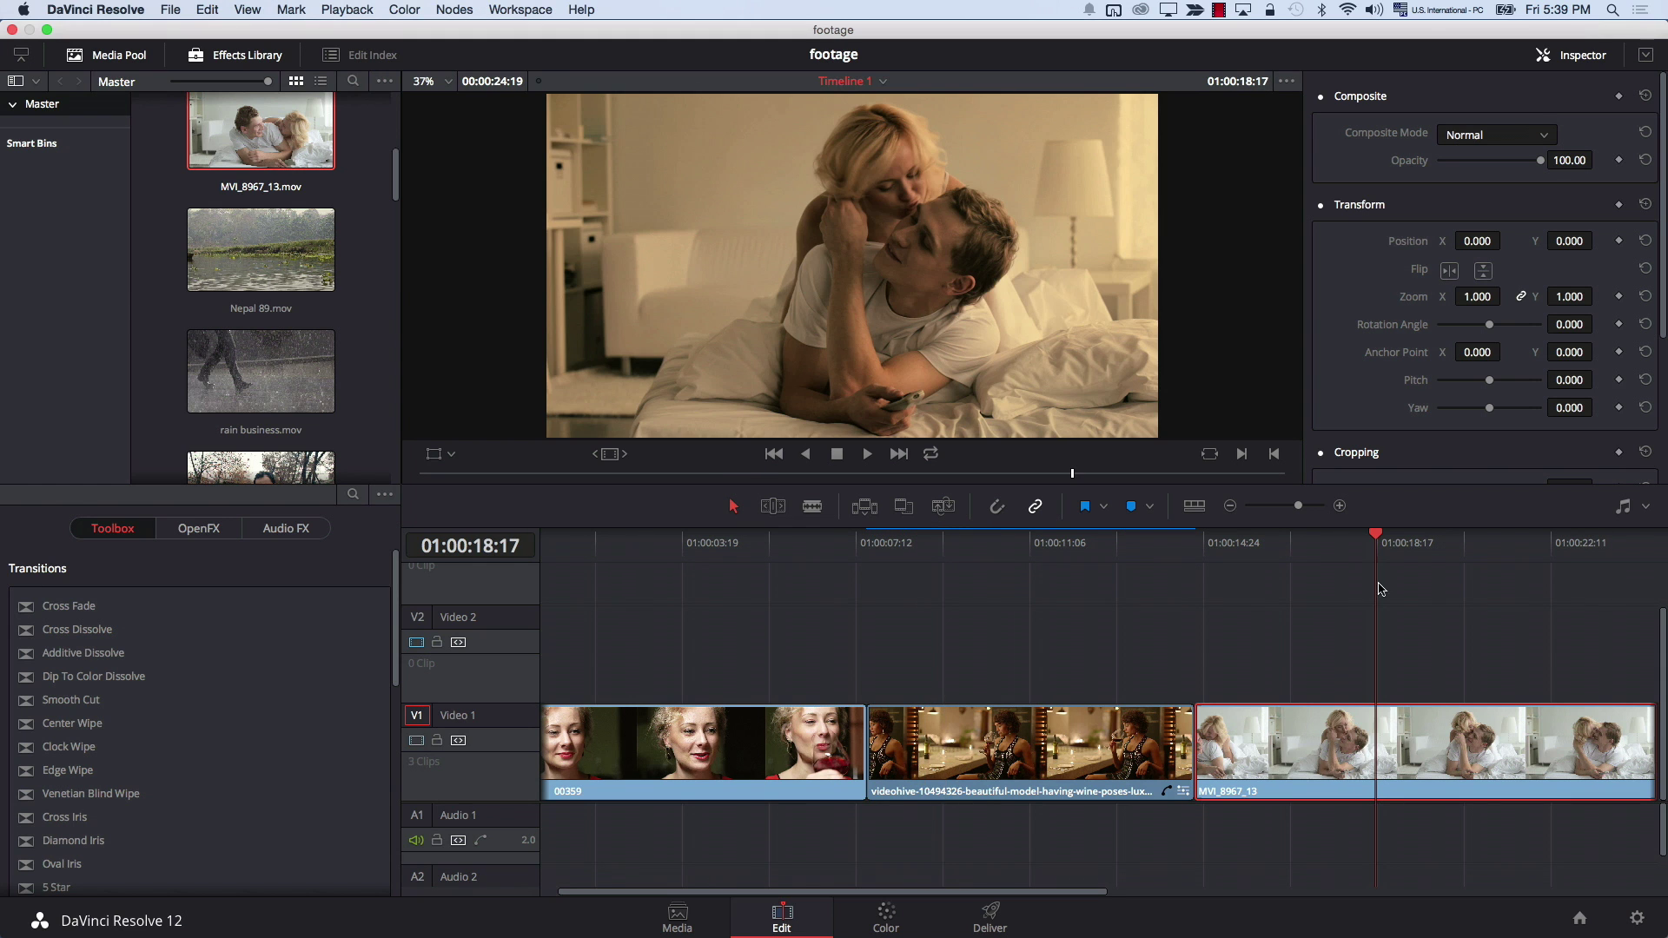
pyautogui.rightClick(1353, 737)
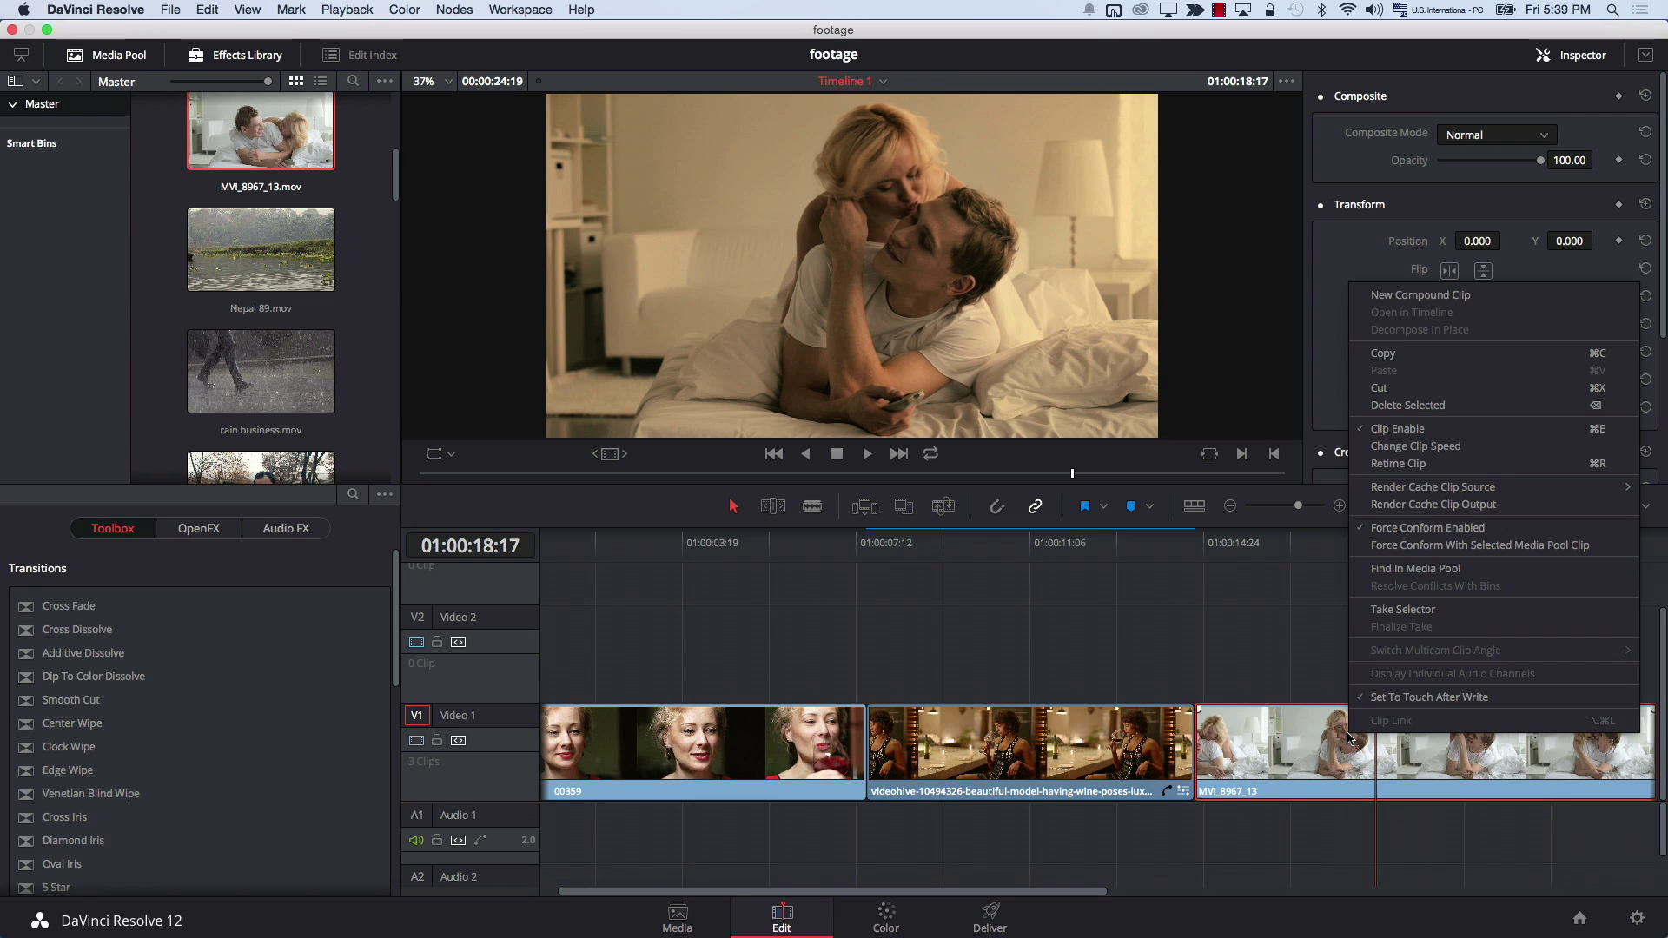
pyautogui.click(1431, 506)
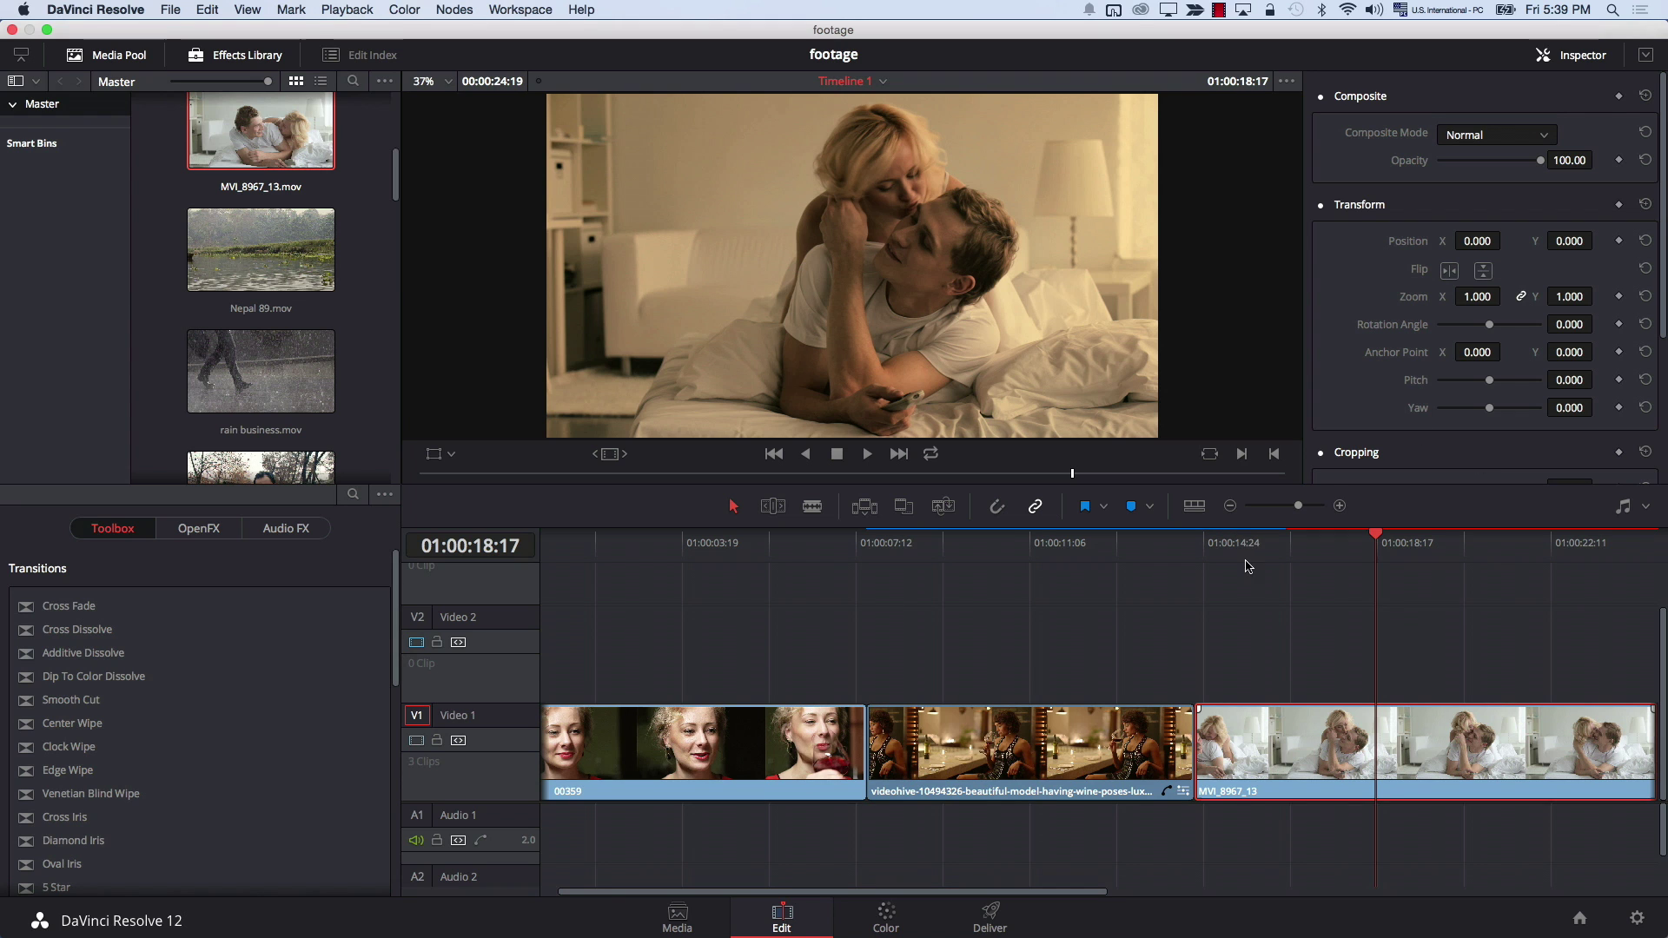
pyautogui.hscroll(3, 1242, 608)
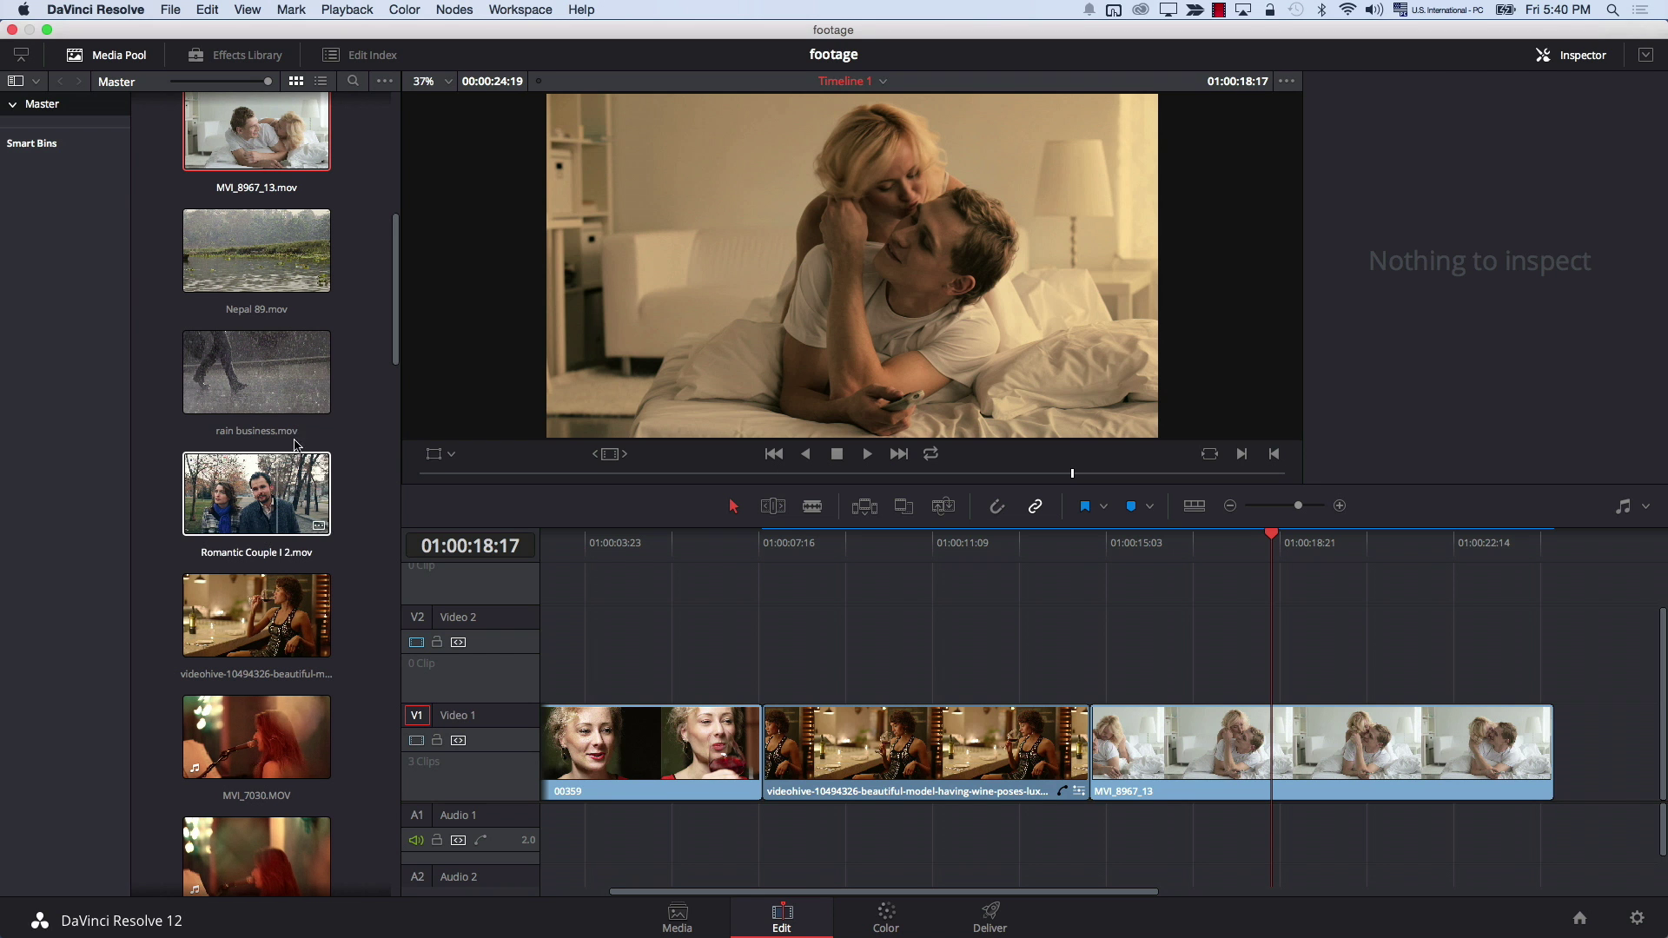
# Step: Add a new bin named Bin 1 to the media pool, and return to the Master bin's clips
pyautogui.moveTo(390, 342); pyautogui.dragTo(365, 207)
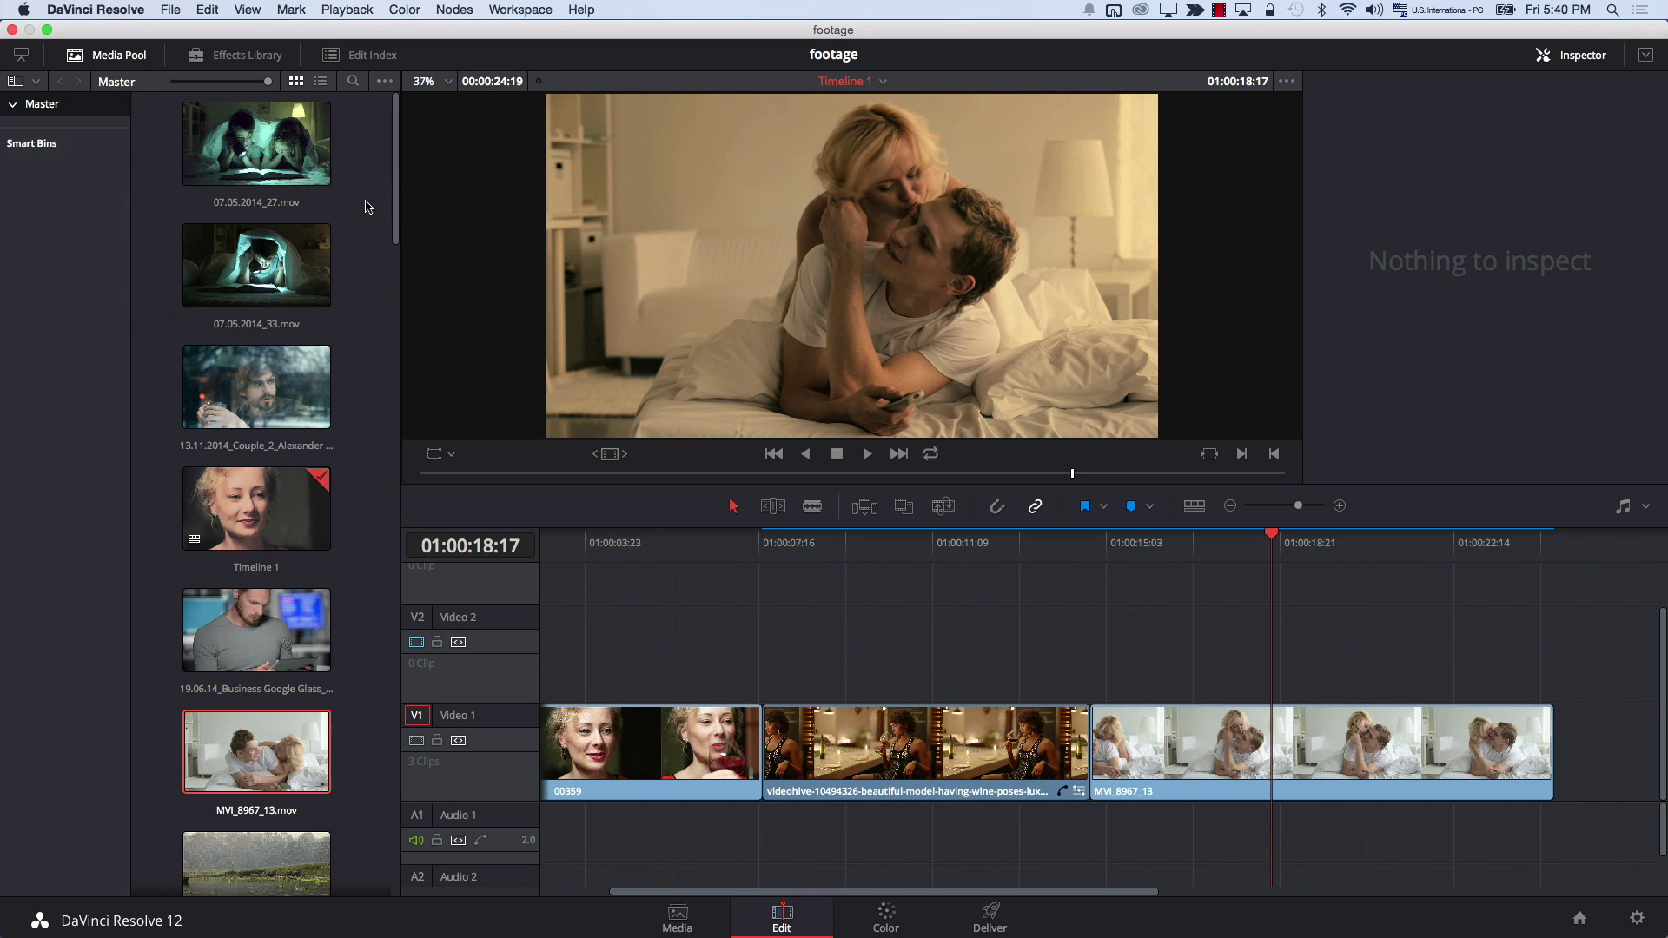
pyautogui.rightClick(362, 207)
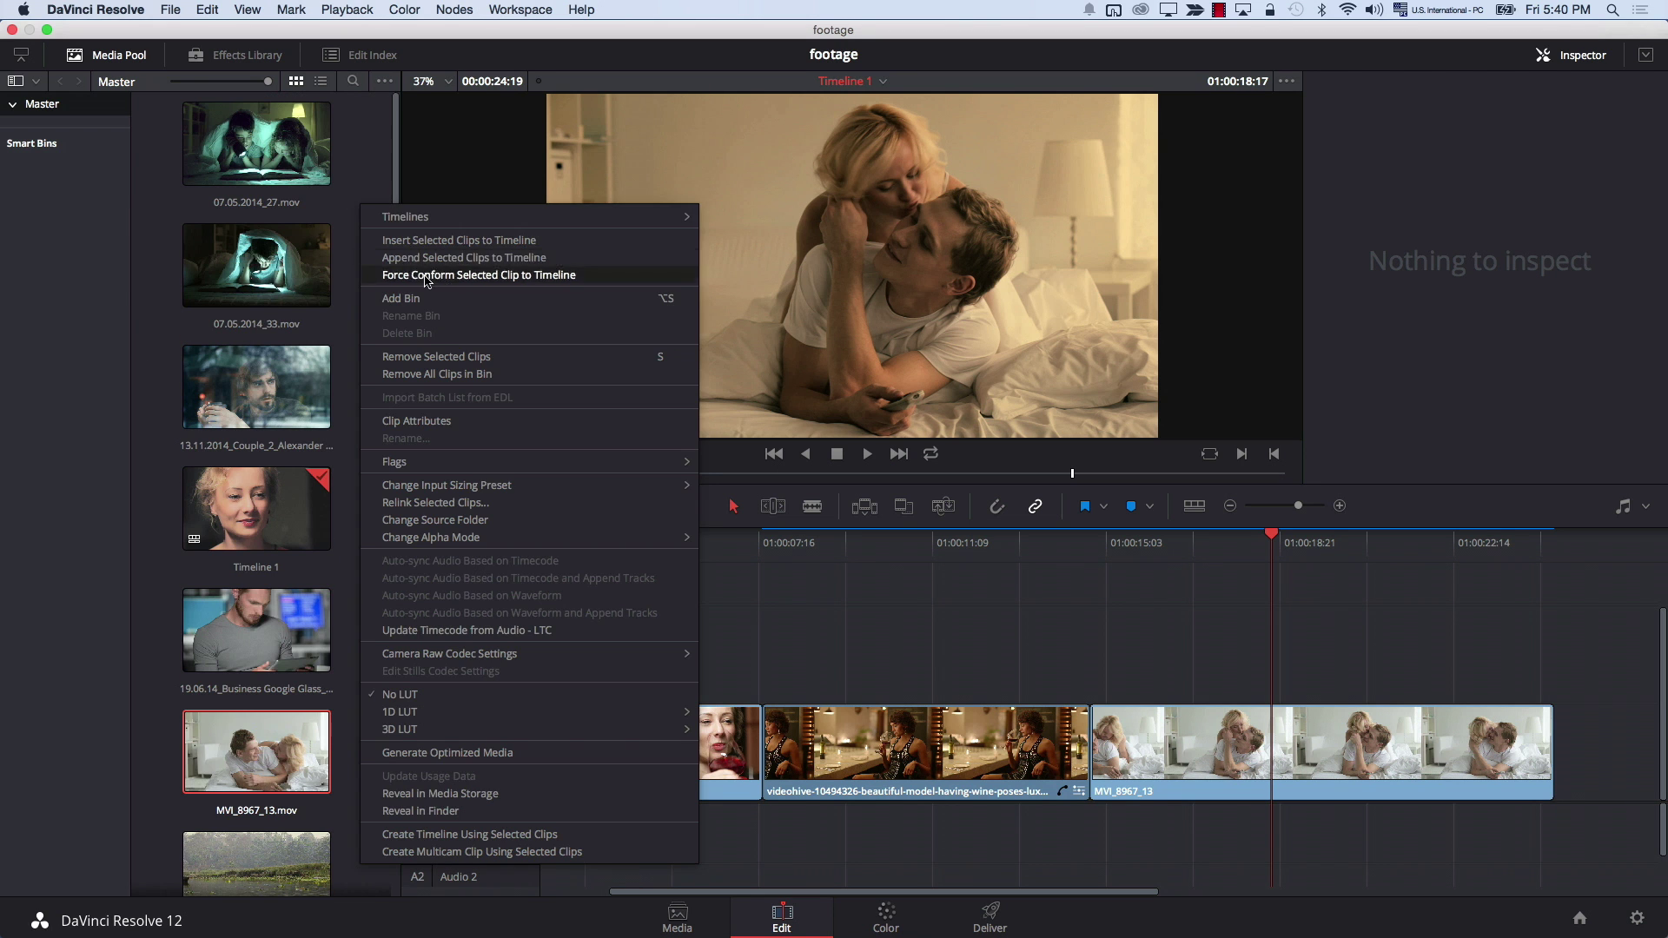
pyautogui.click(446, 297)
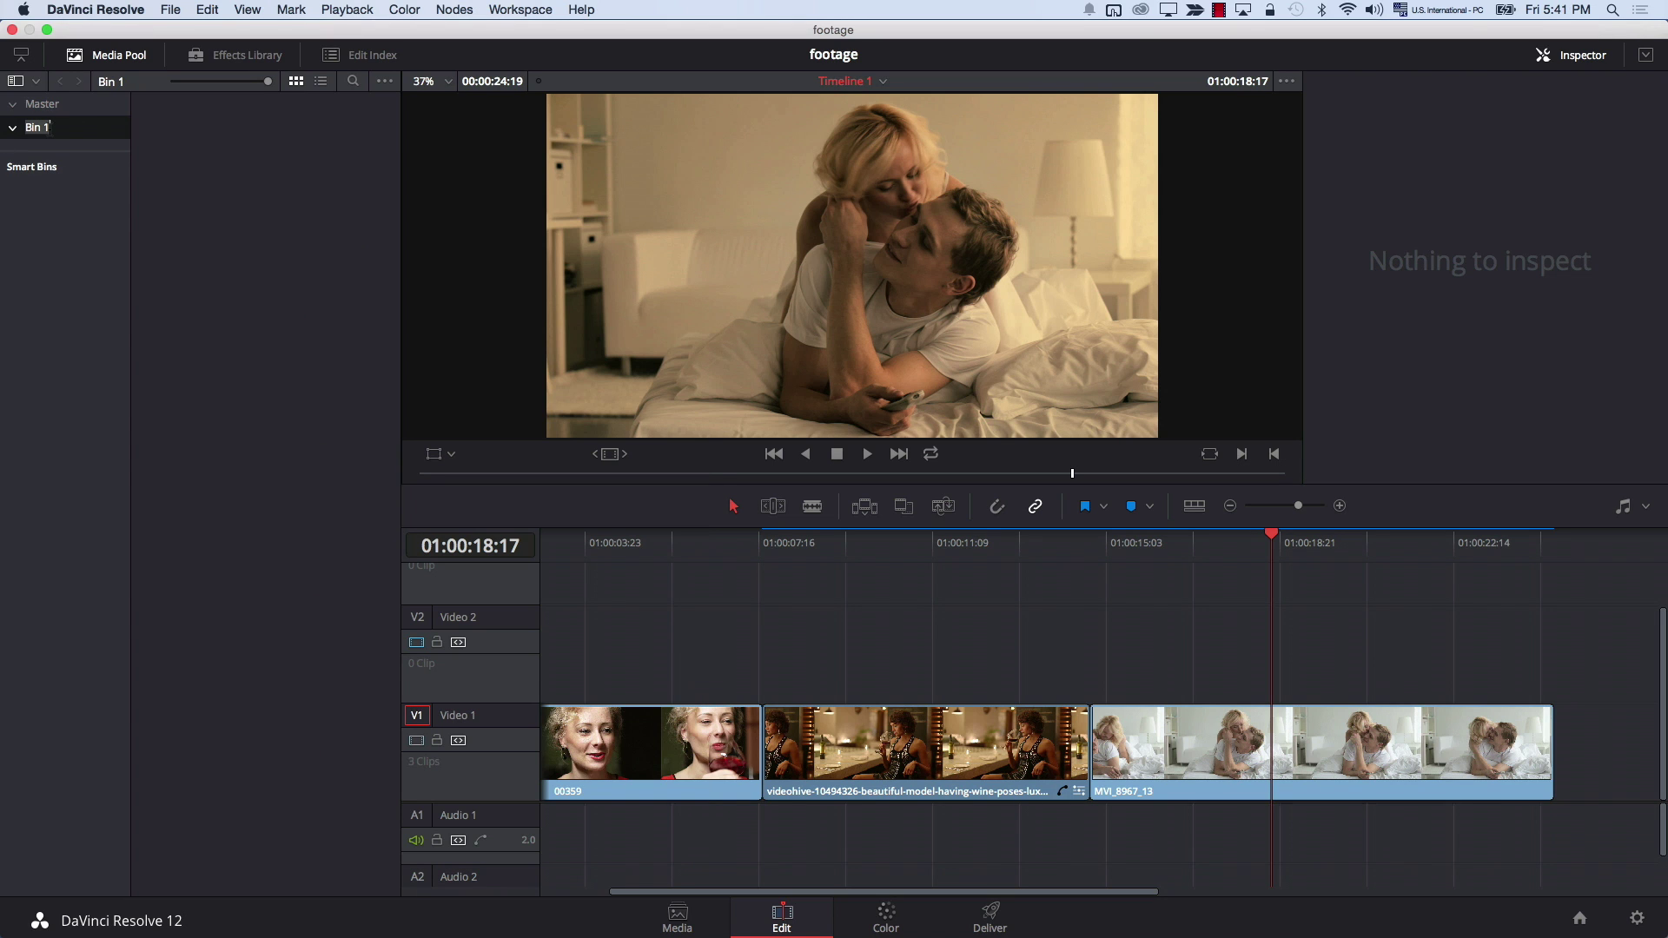
pyautogui.press('Return')
pyautogui.click(20, 113)
pyautogui.click(39, 129)
pyautogui.click(42, 103)
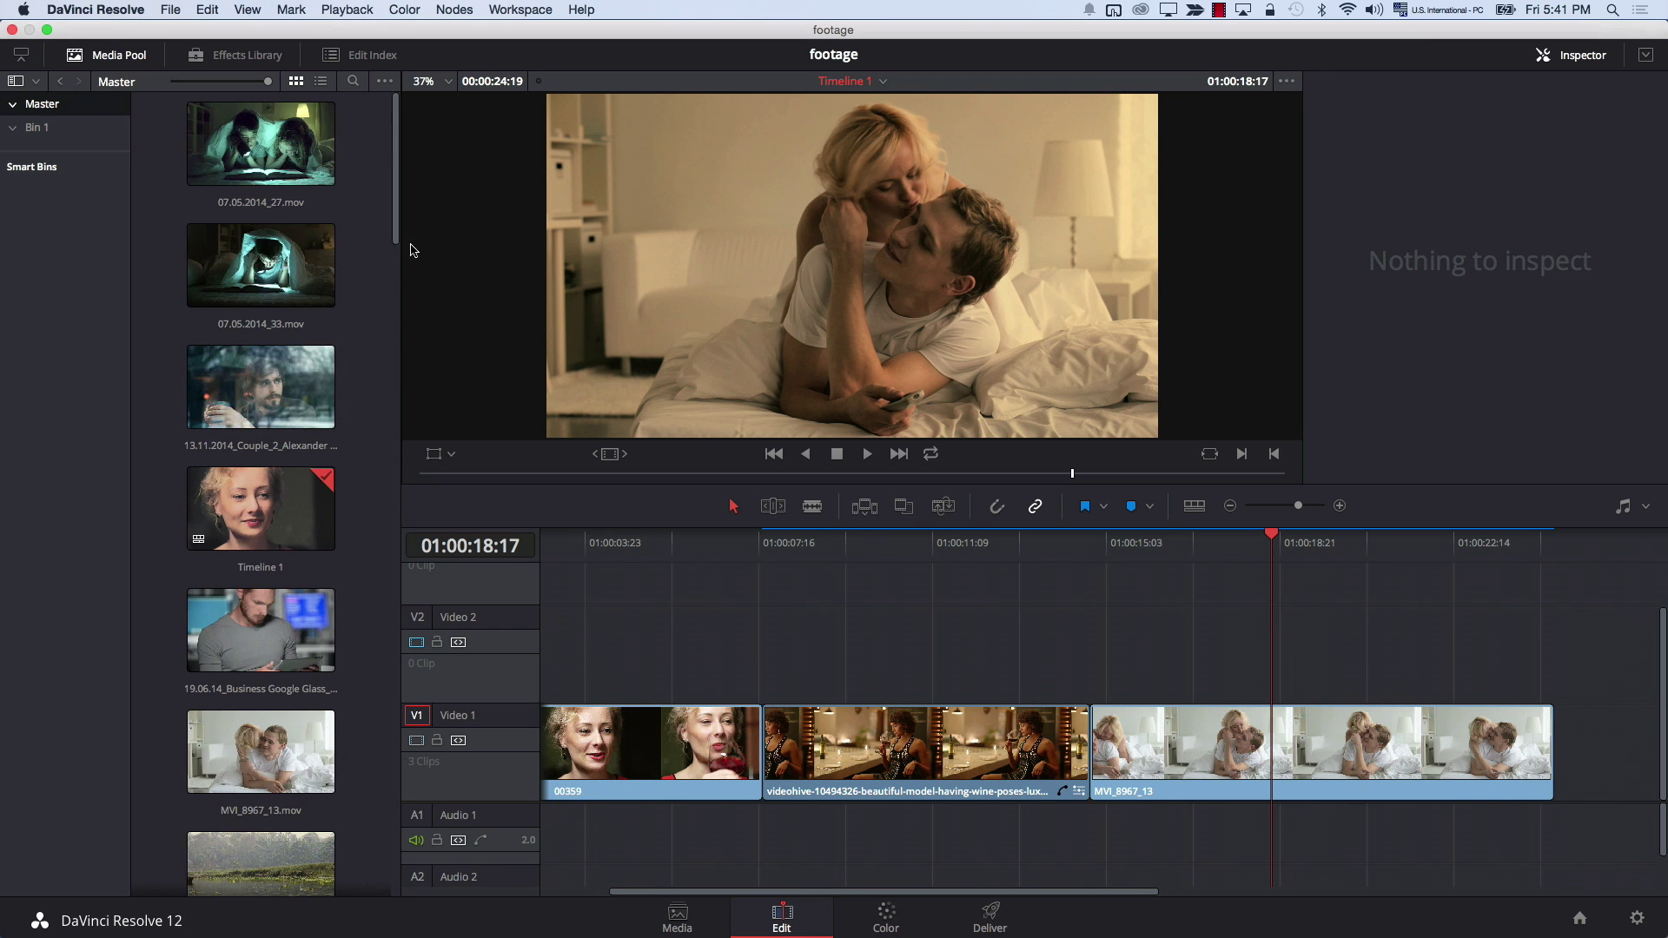
pyautogui.click(245, 170)
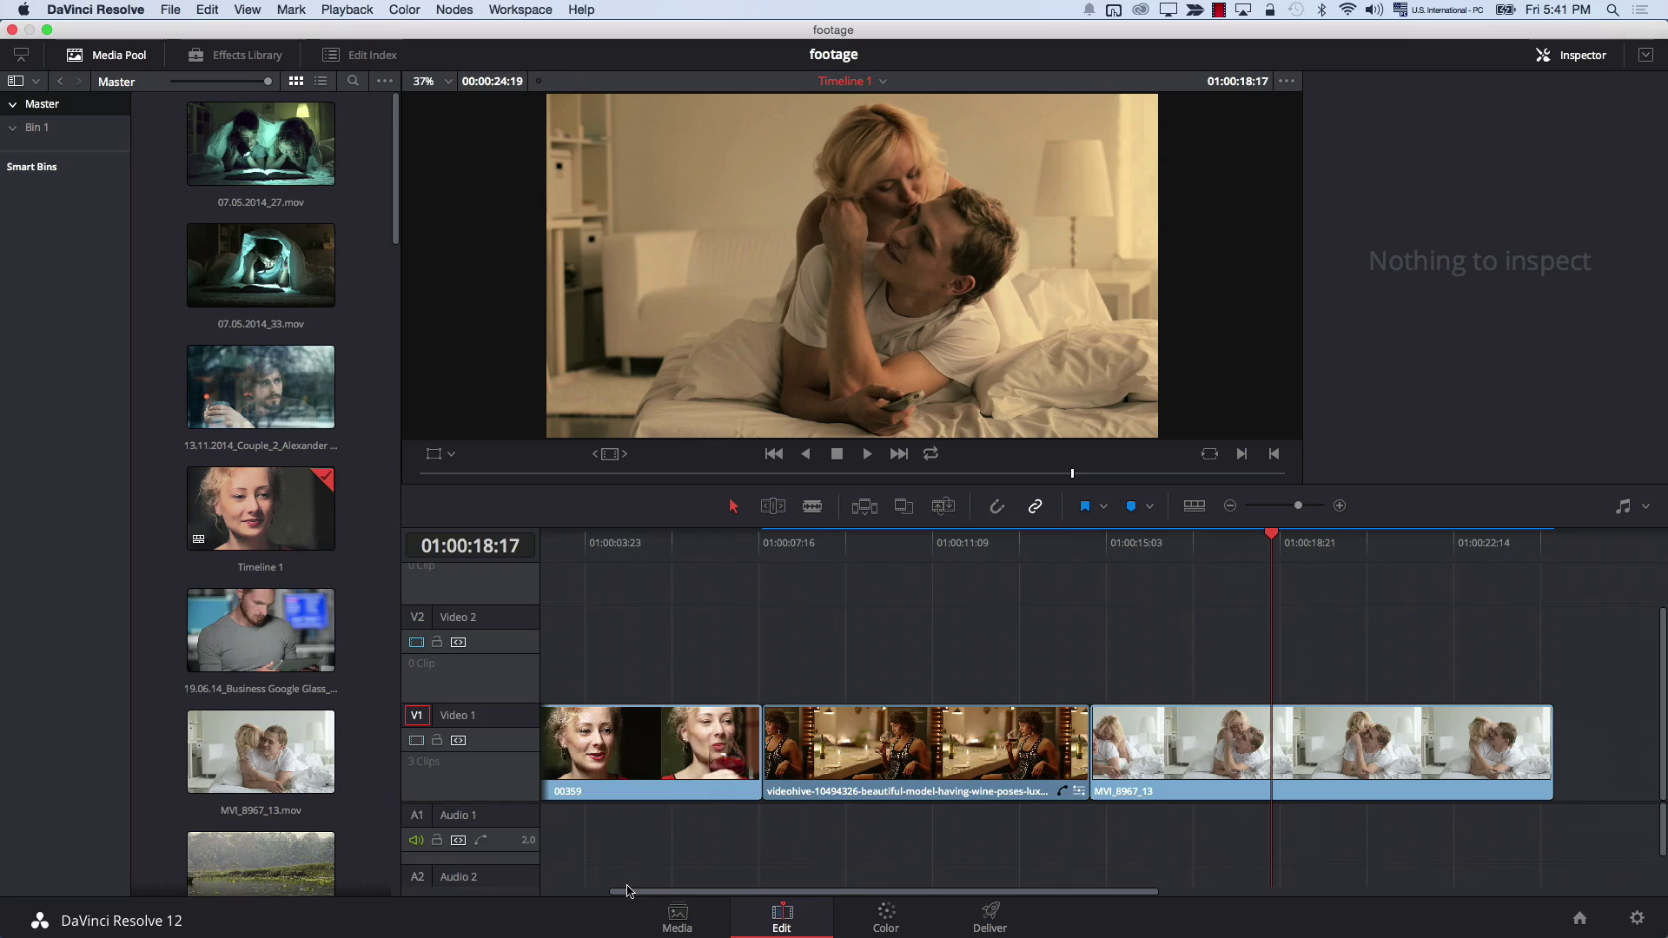
# Step: View the Master bin on the Media page, select a block of its clips, and return to the Edit page
pyautogui.click(670, 914)
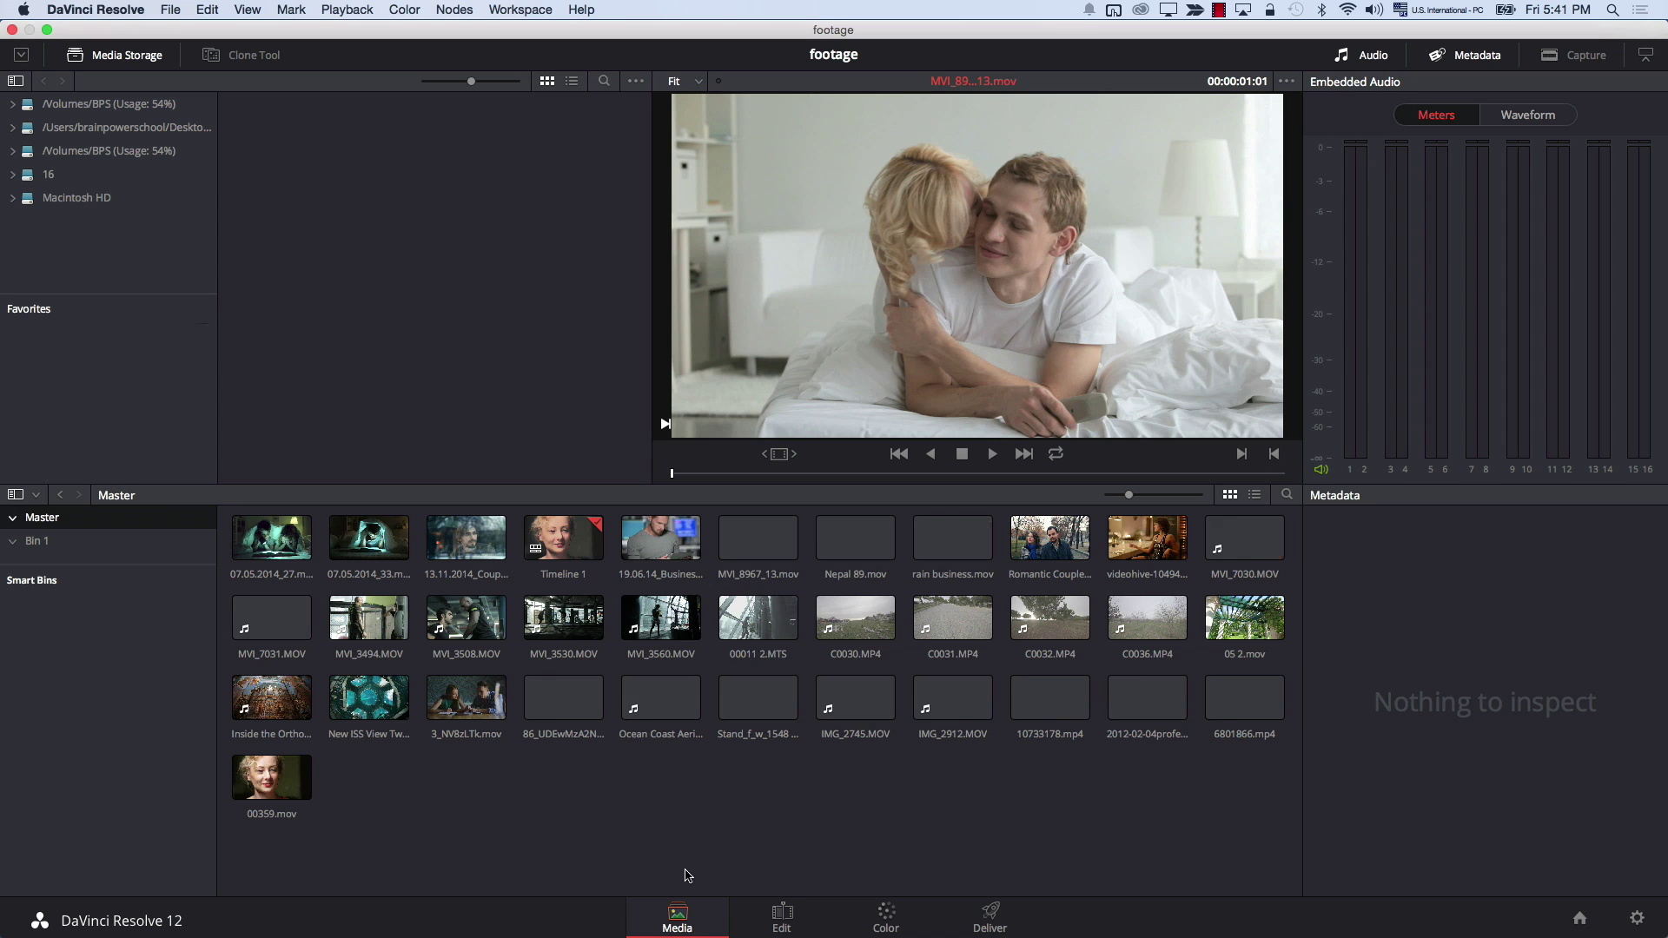
pyautogui.moveTo(909, 782); pyautogui.dragTo(482, 540)
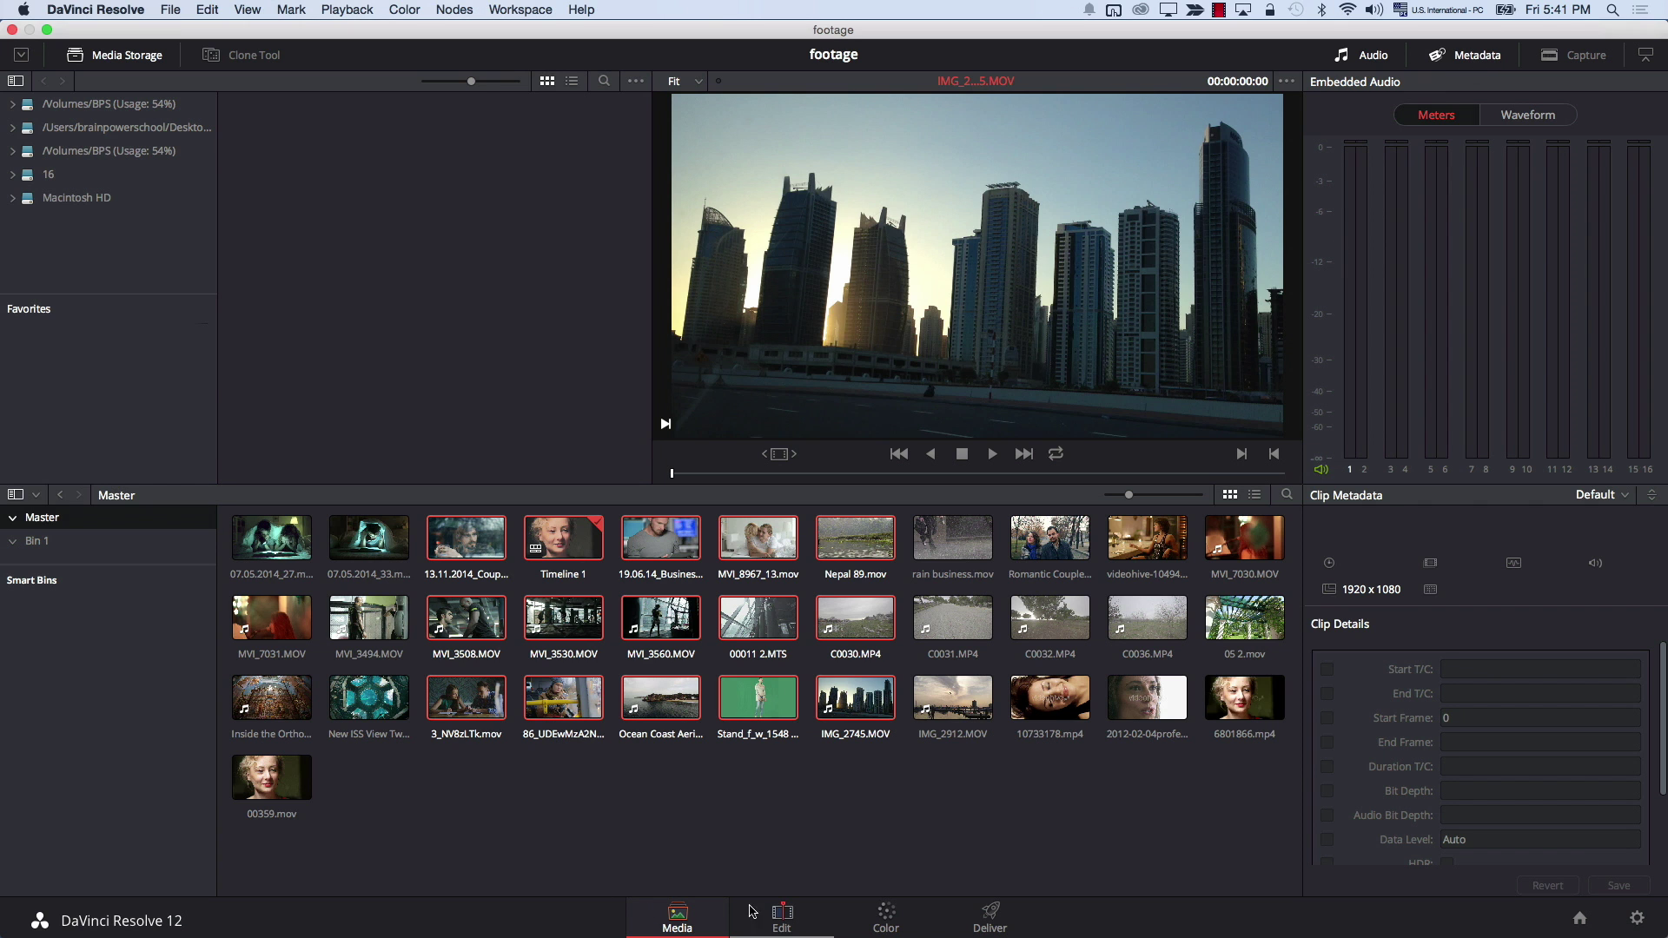
pyautogui.click(778, 913)
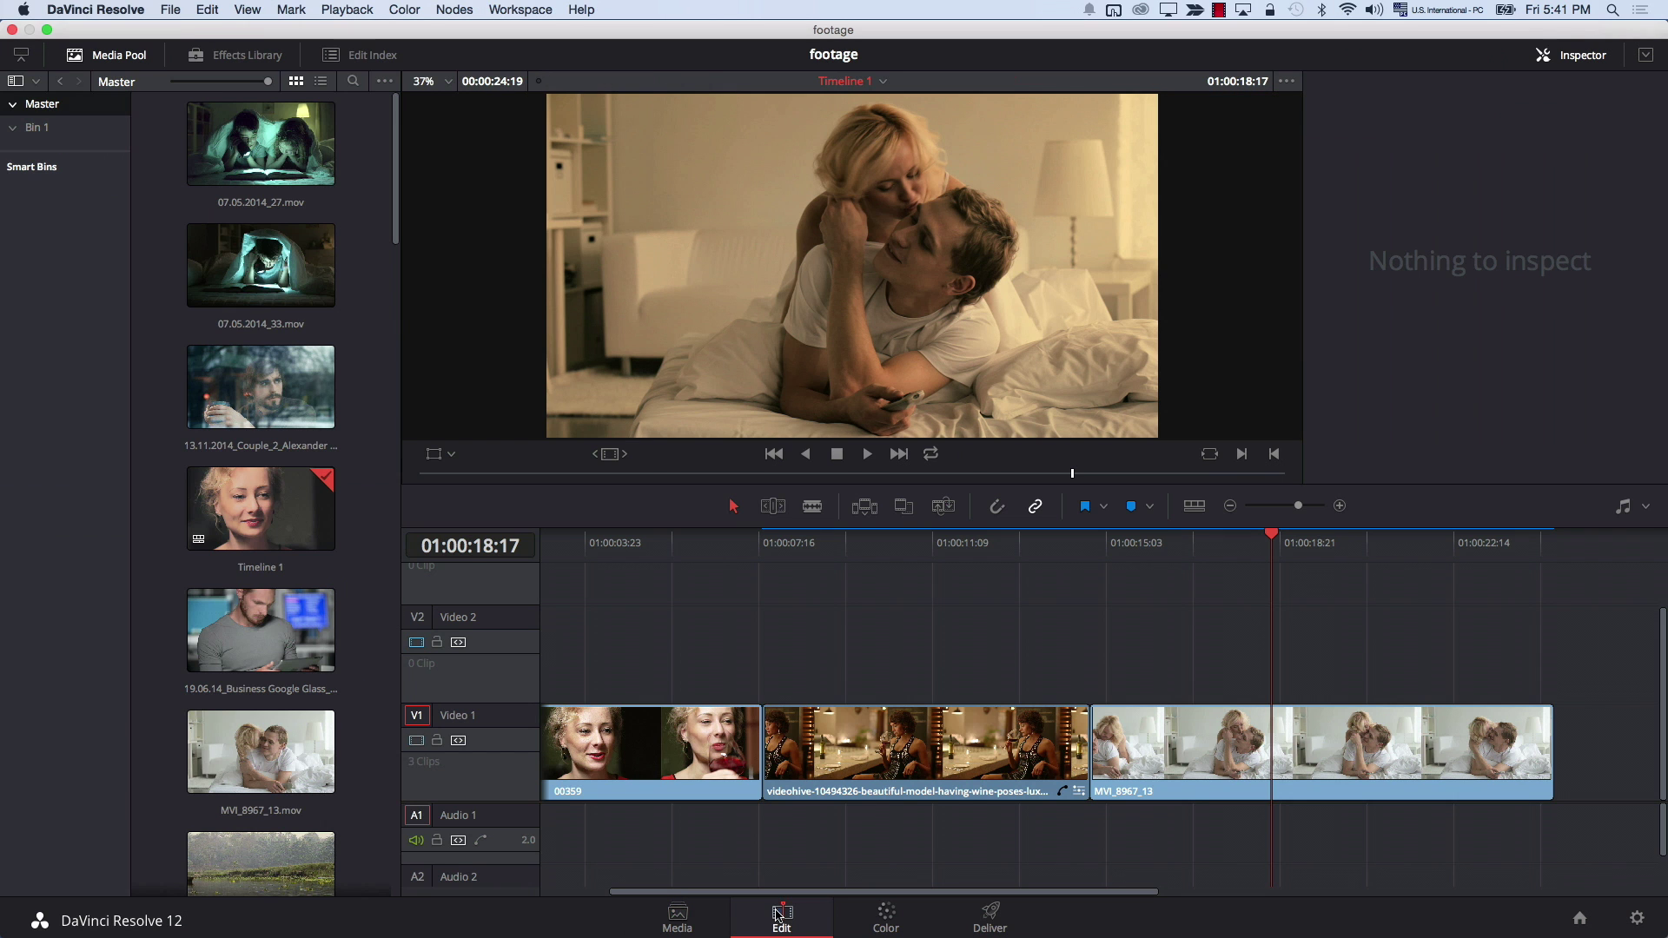
# Step: Try to add a smart bin in the media pool
pyautogui.rightClick(31, 318)
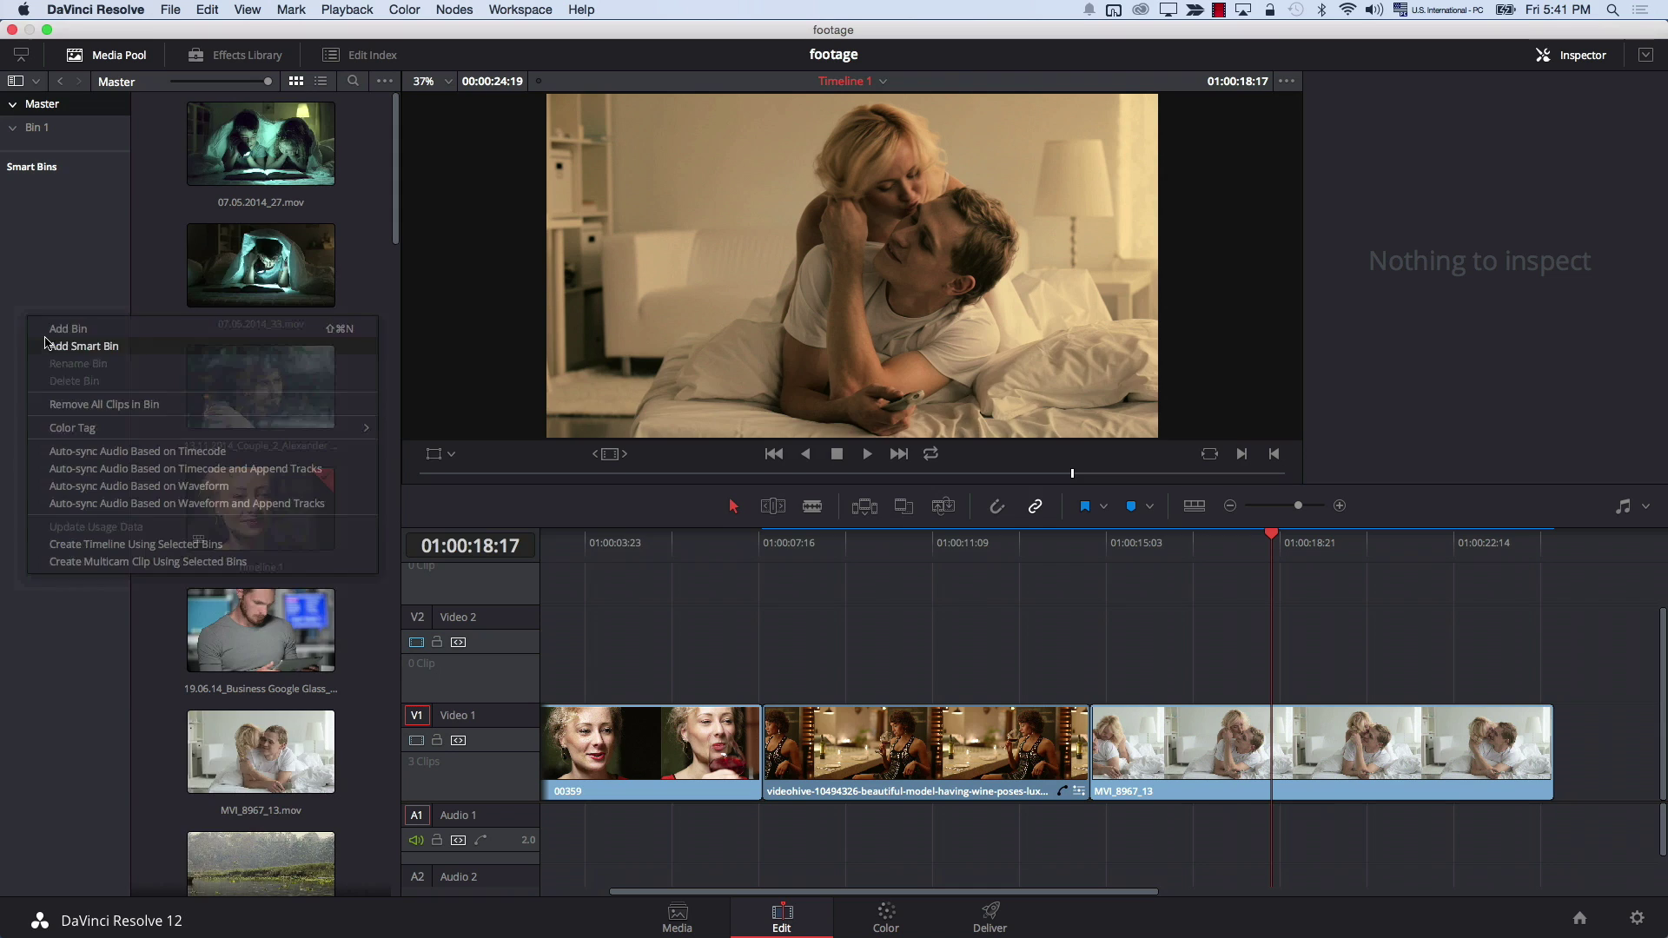
pyautogui.click(52, 346)
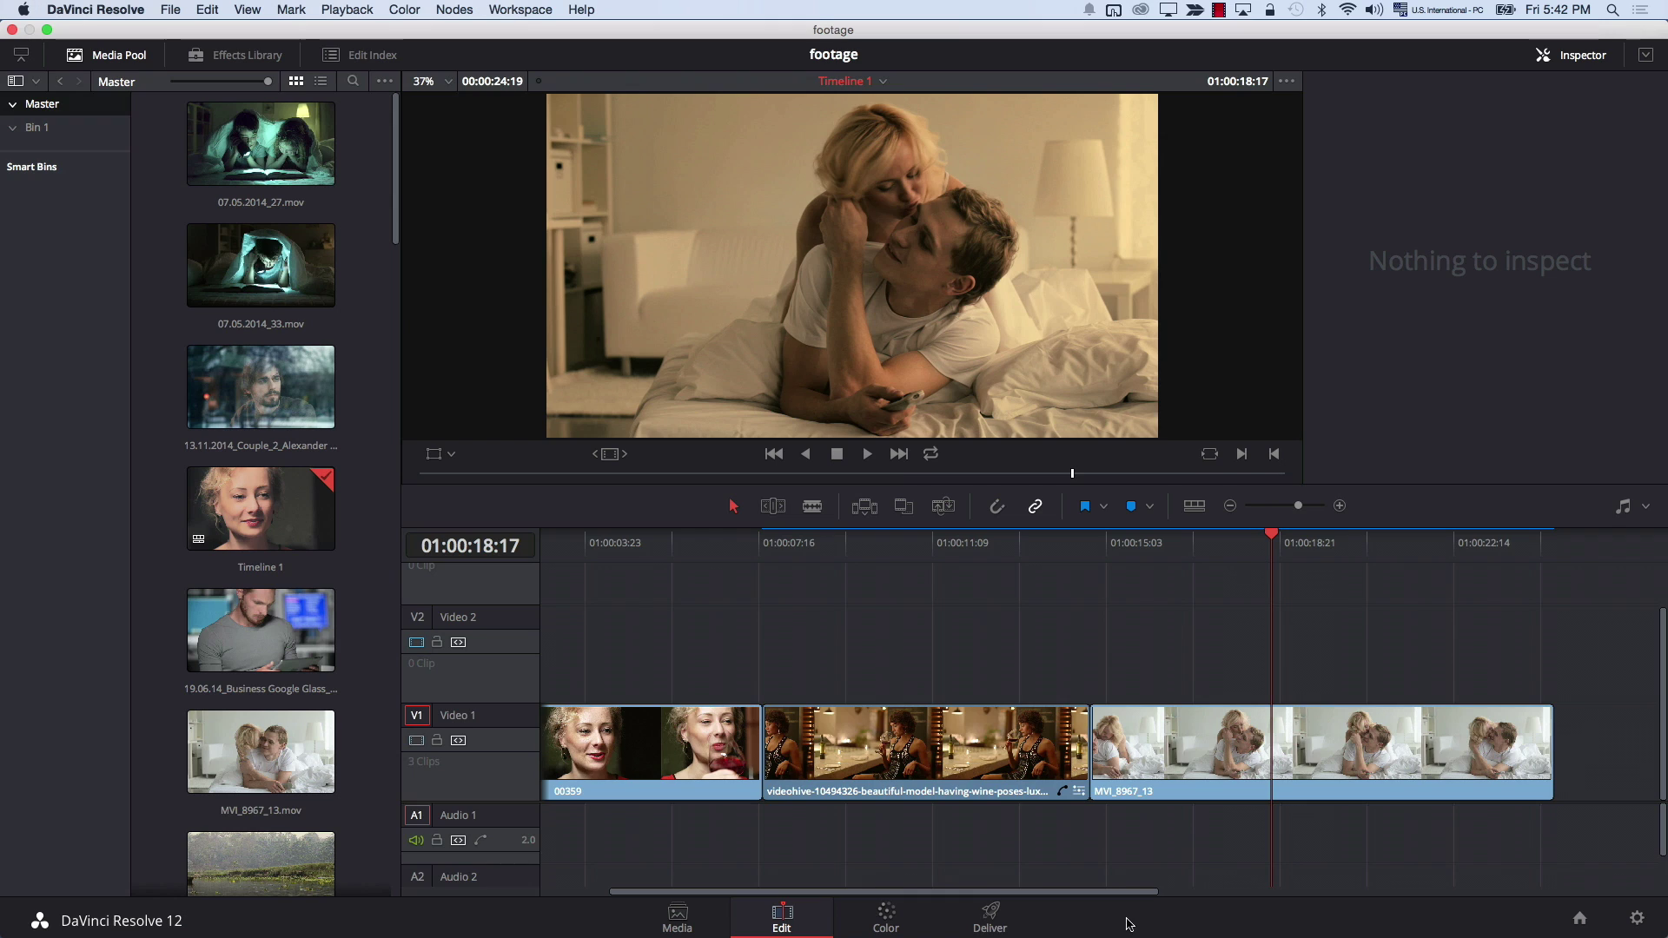
# Step: Examine the render settings and render queue controls on the Deliver page, with the timeline shown in its Edit view
pyautogui.click(999, 917)
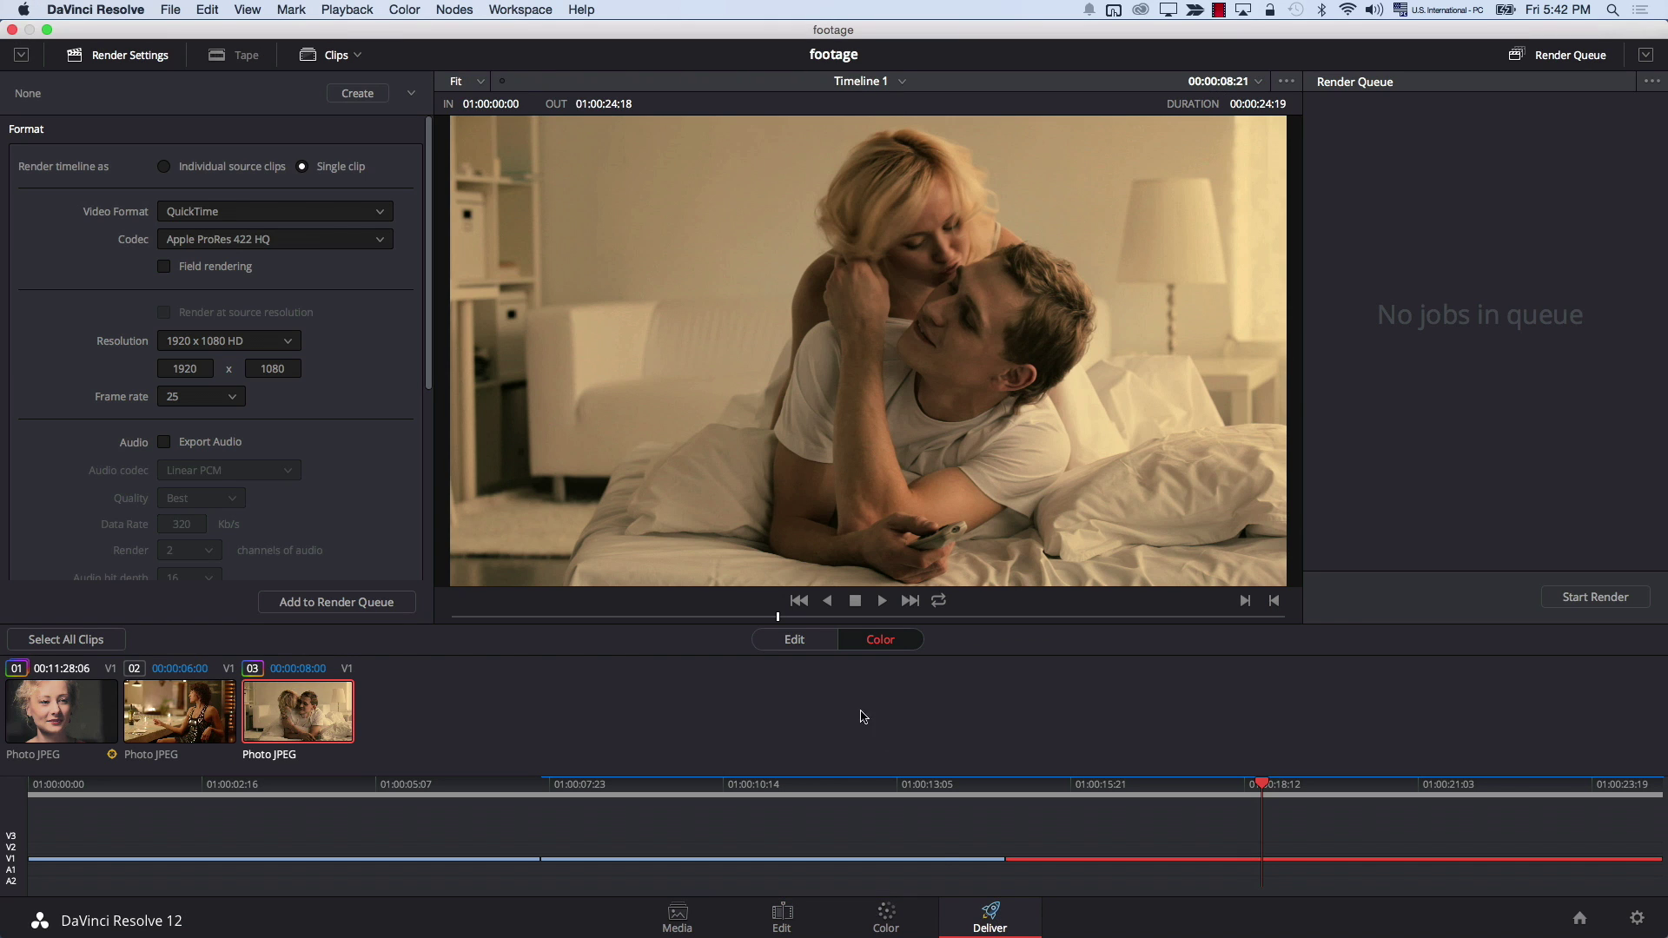
pyautogui.click(795, 640)
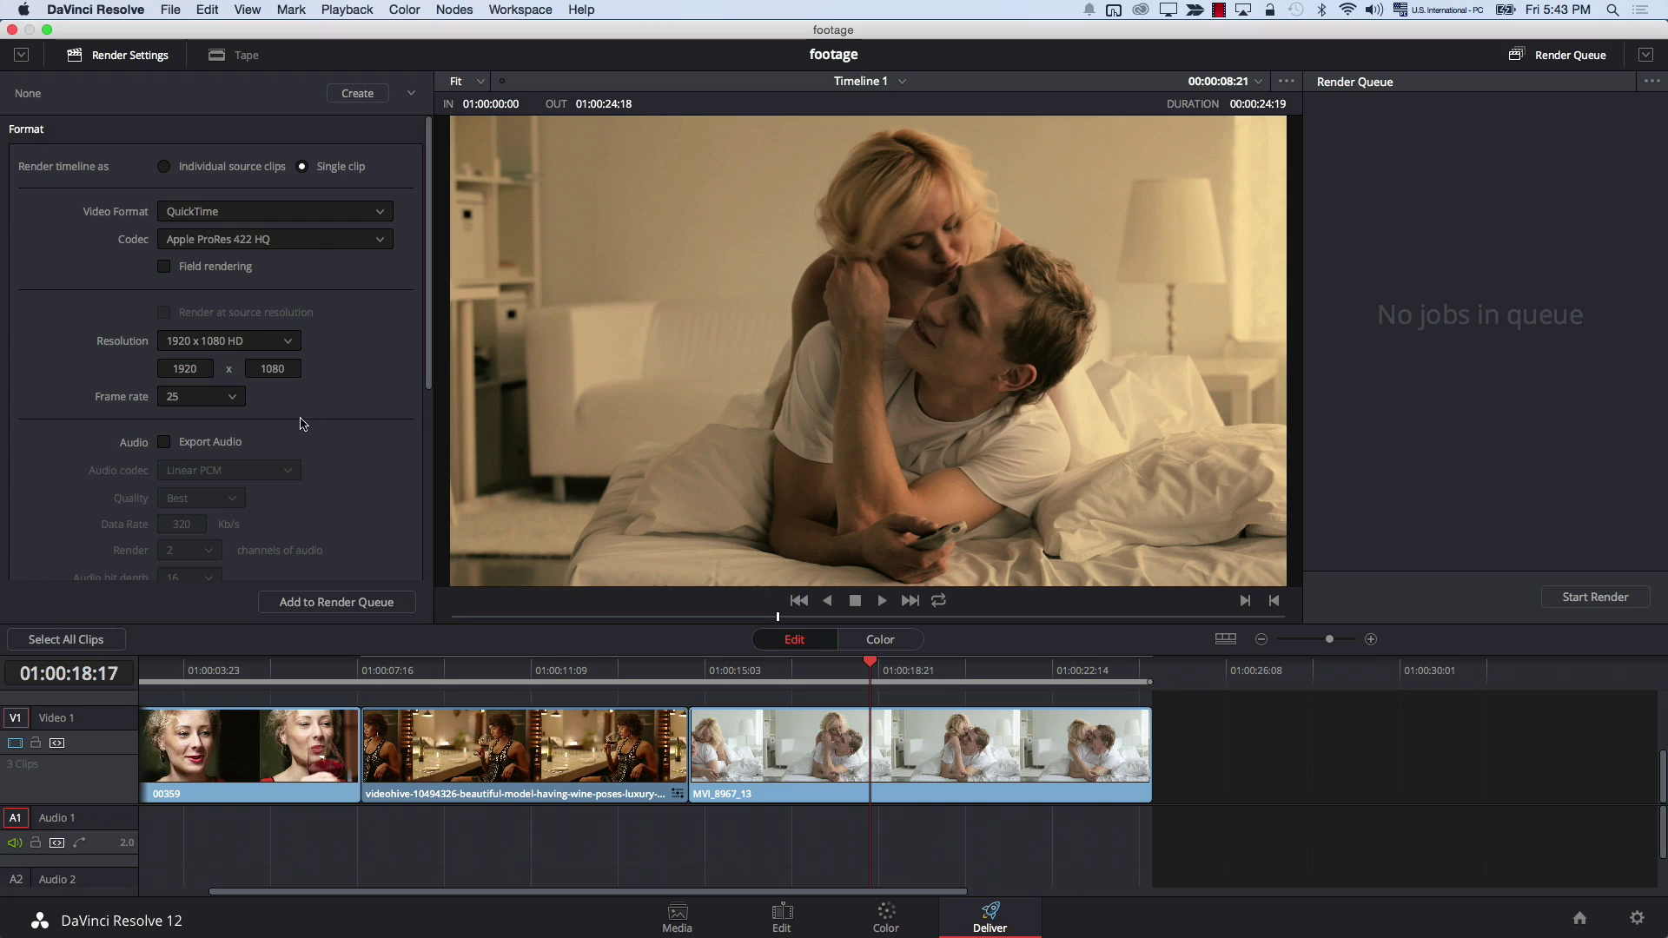
pyautogui.click(364, 603)
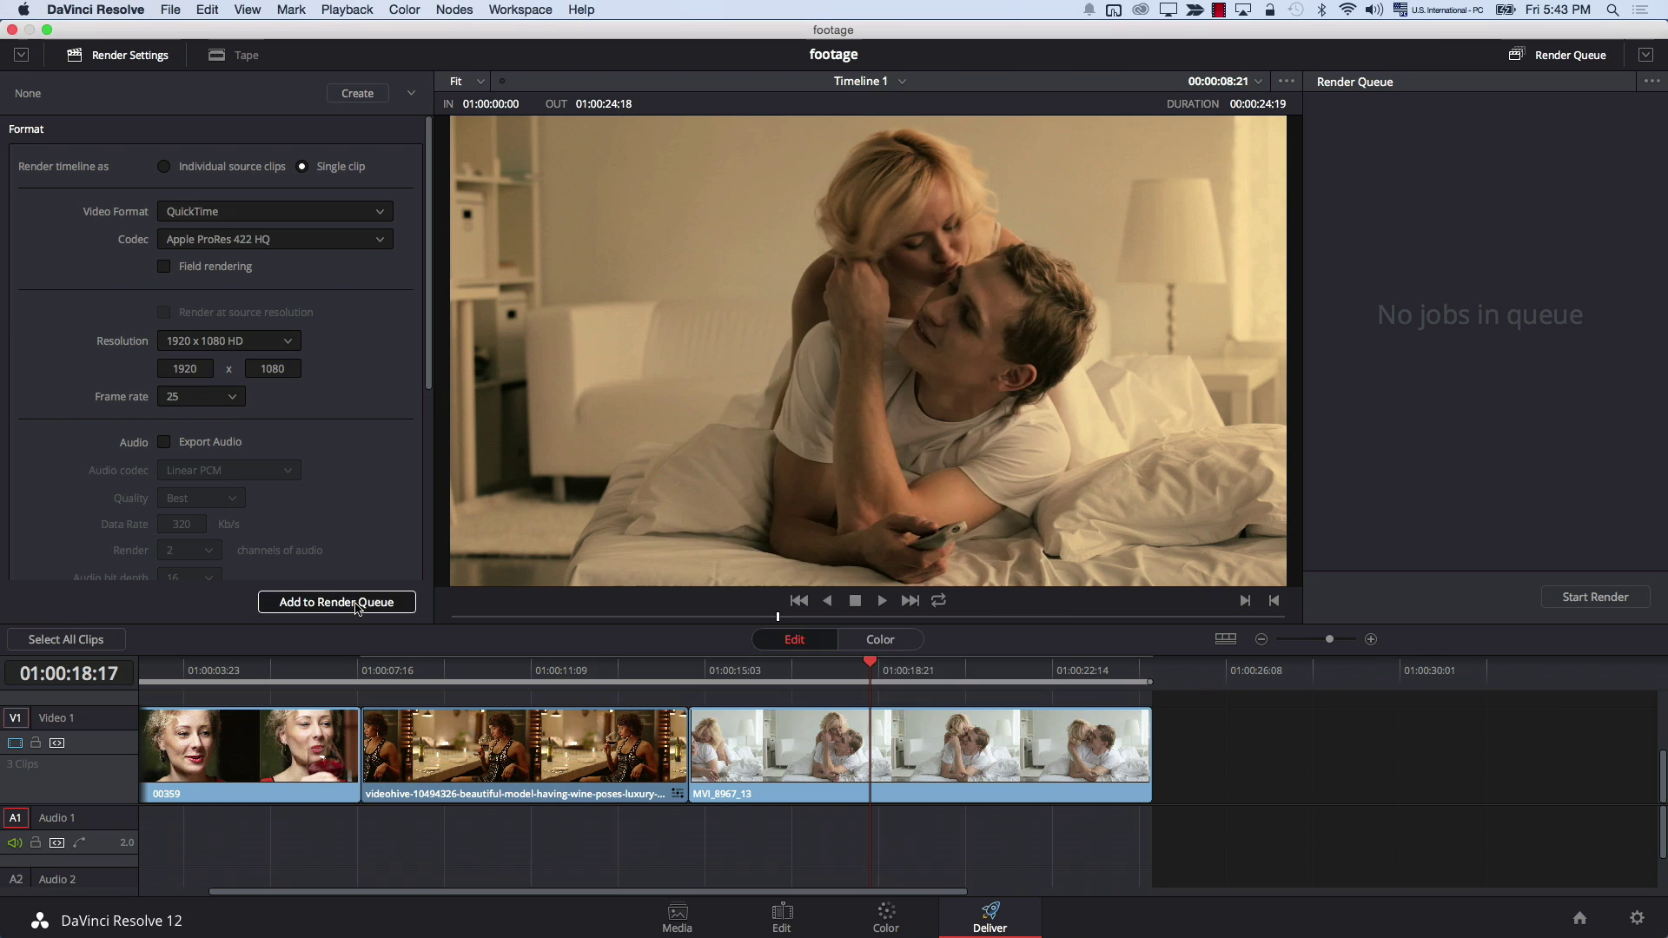
pyautogui.click(890, 689)
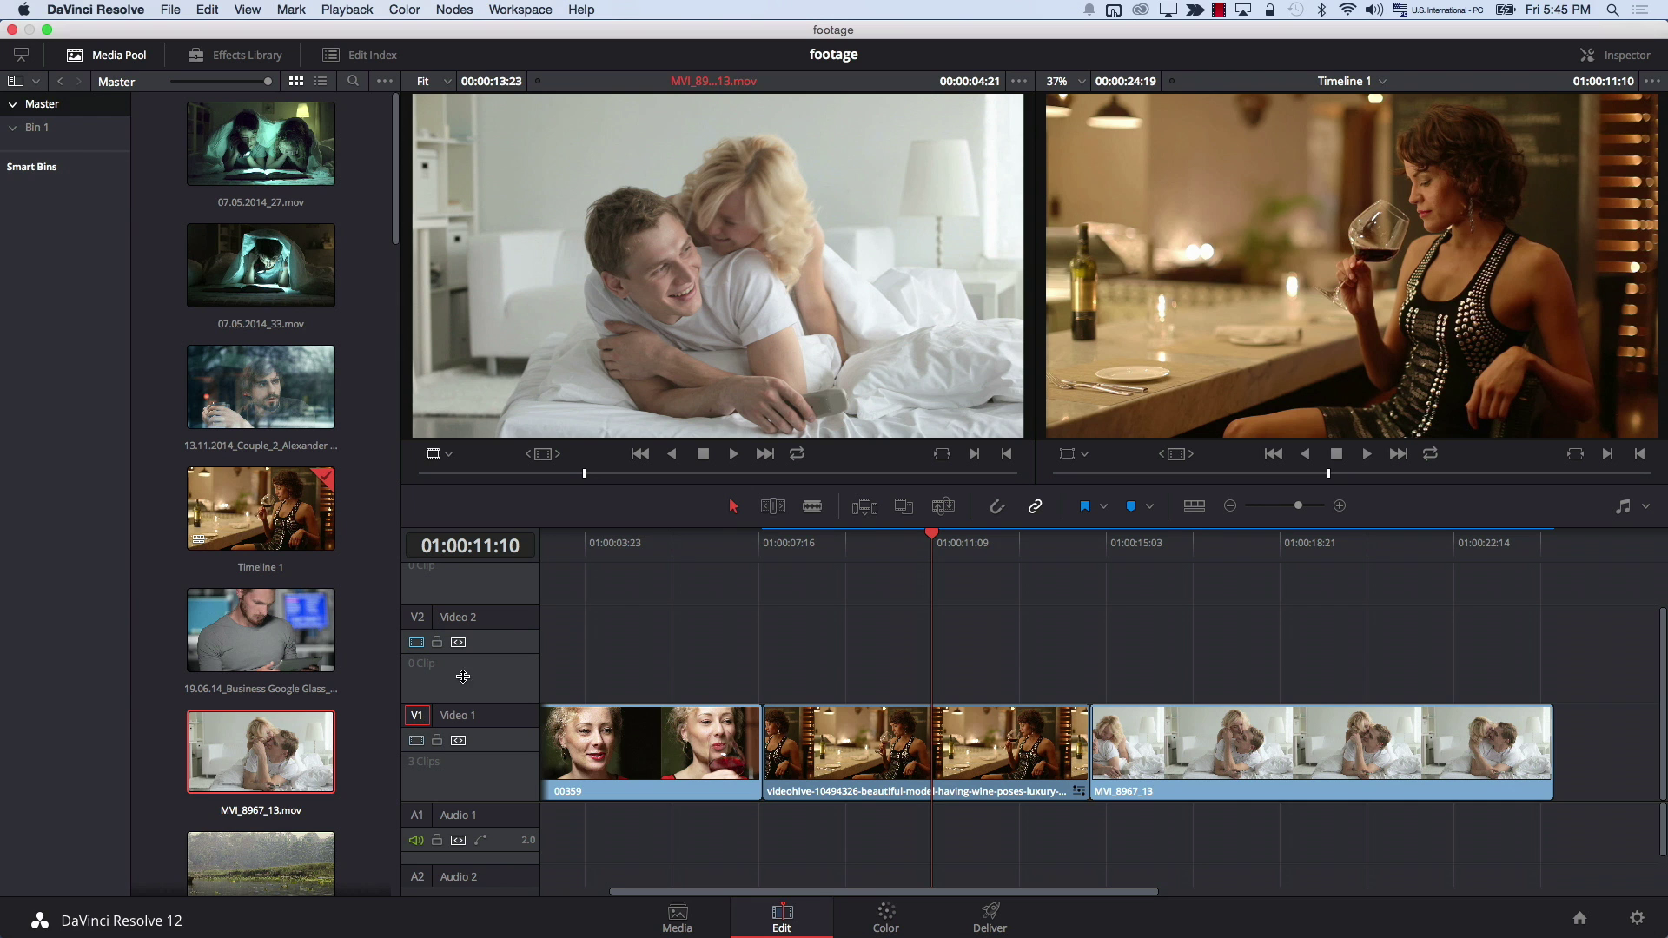
# Step: Try placing the MVI_8967_13 clip from the source viewer on Video 2, and undo the placement
pyautogui.moveTo(695, 348); pyautogui.dragTo(1019, 635)
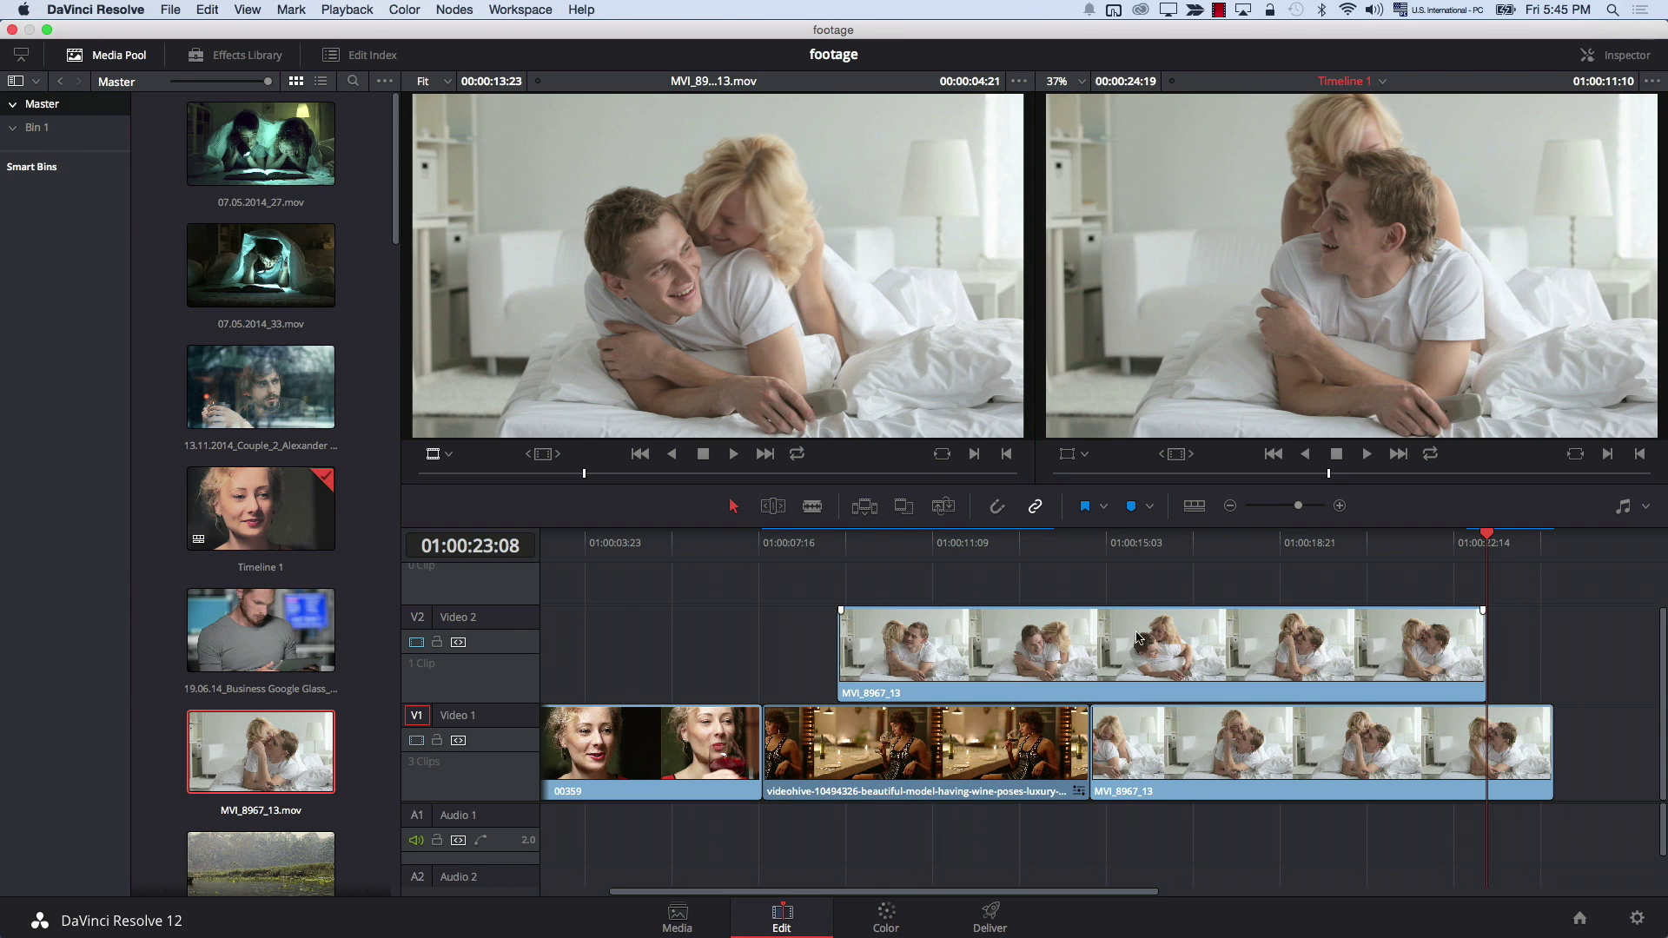
pyautogui.press('super+z')
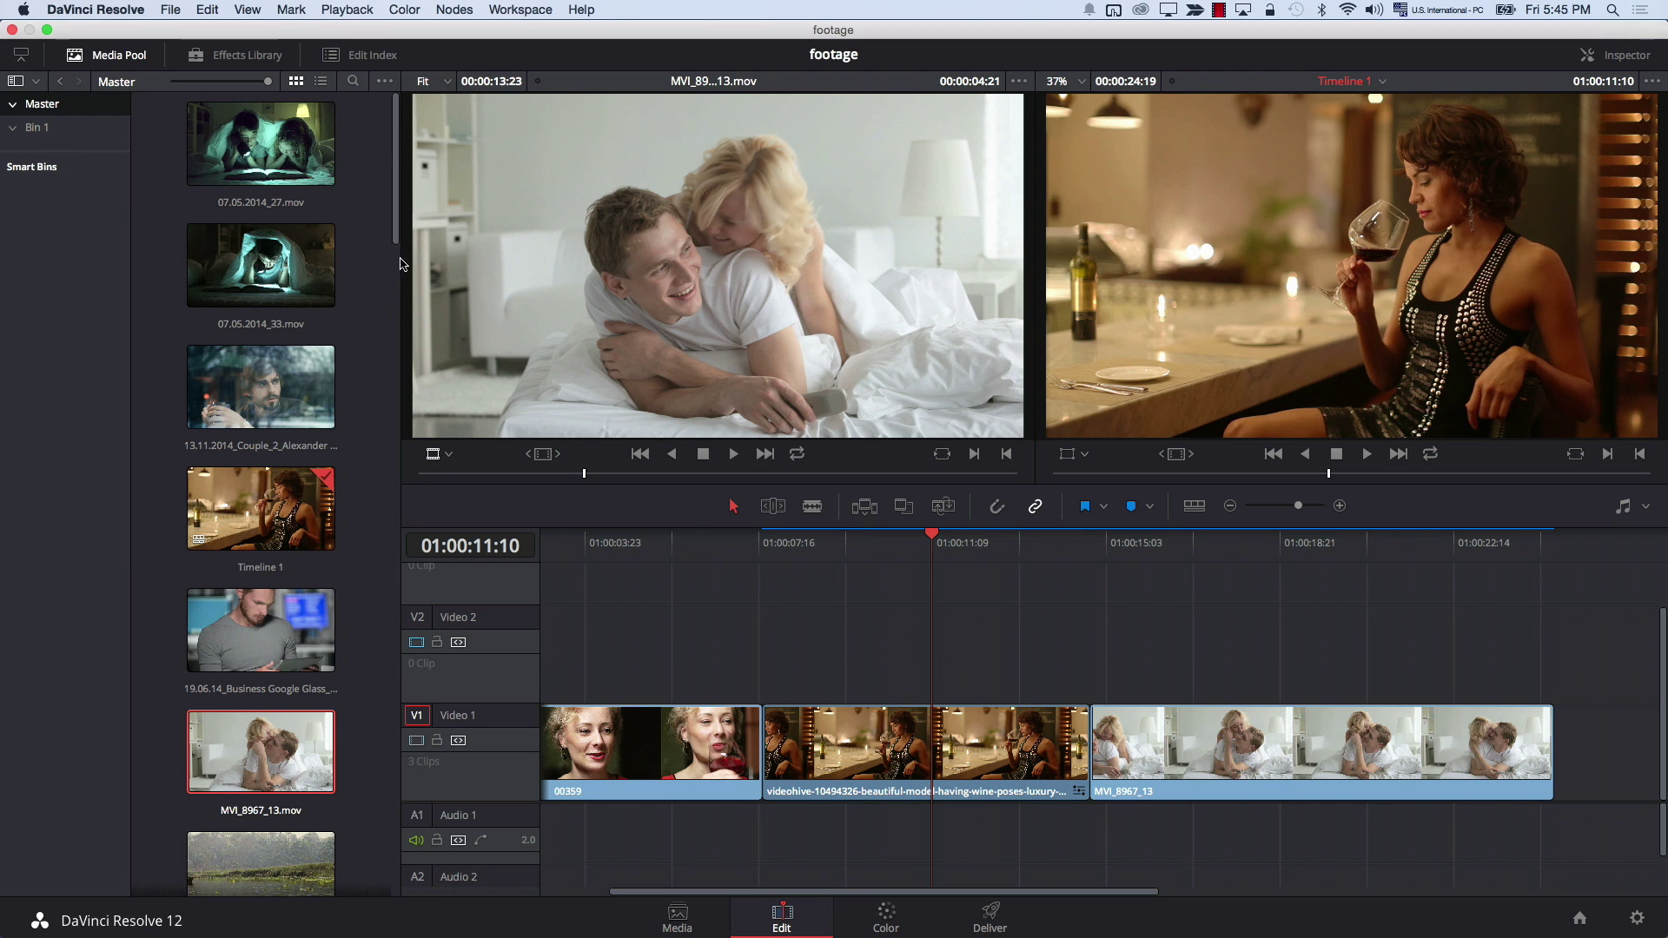
# Step: Load MVI_7031.MOV into the source viewer and move its playhead to 05:49:59:13
pyautogui.scroll(-10, 402, 263)
pyautogui.click(261, 261)
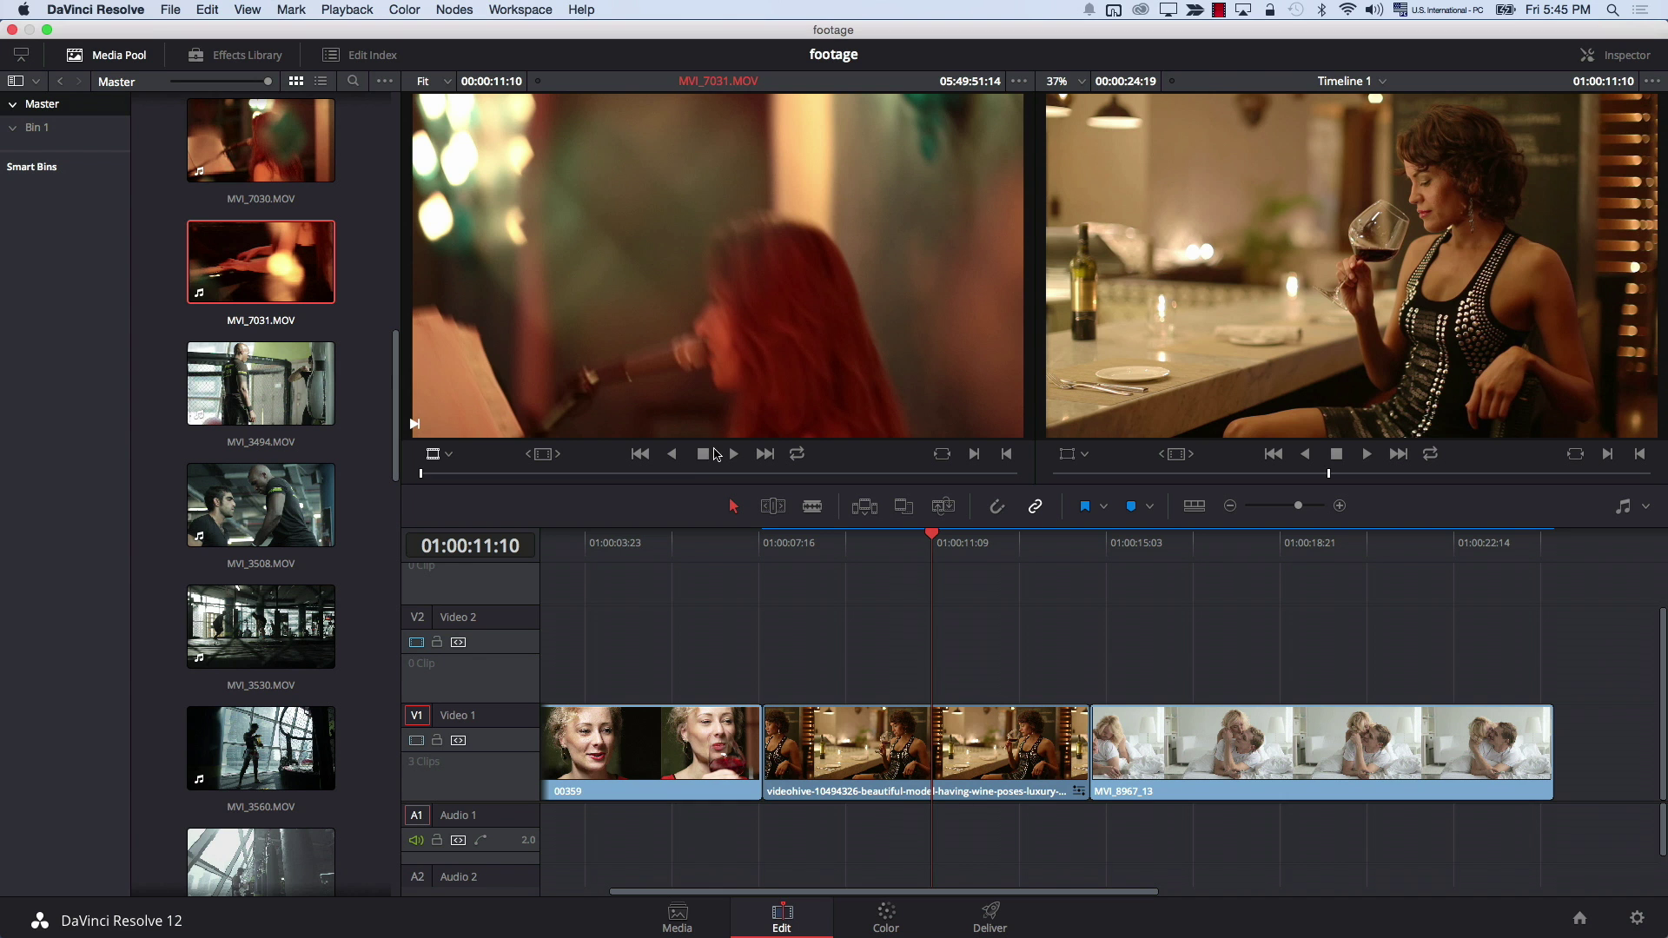
pyautogui.moveTo(692, 473); pyautogui.dragTo(836, 476)
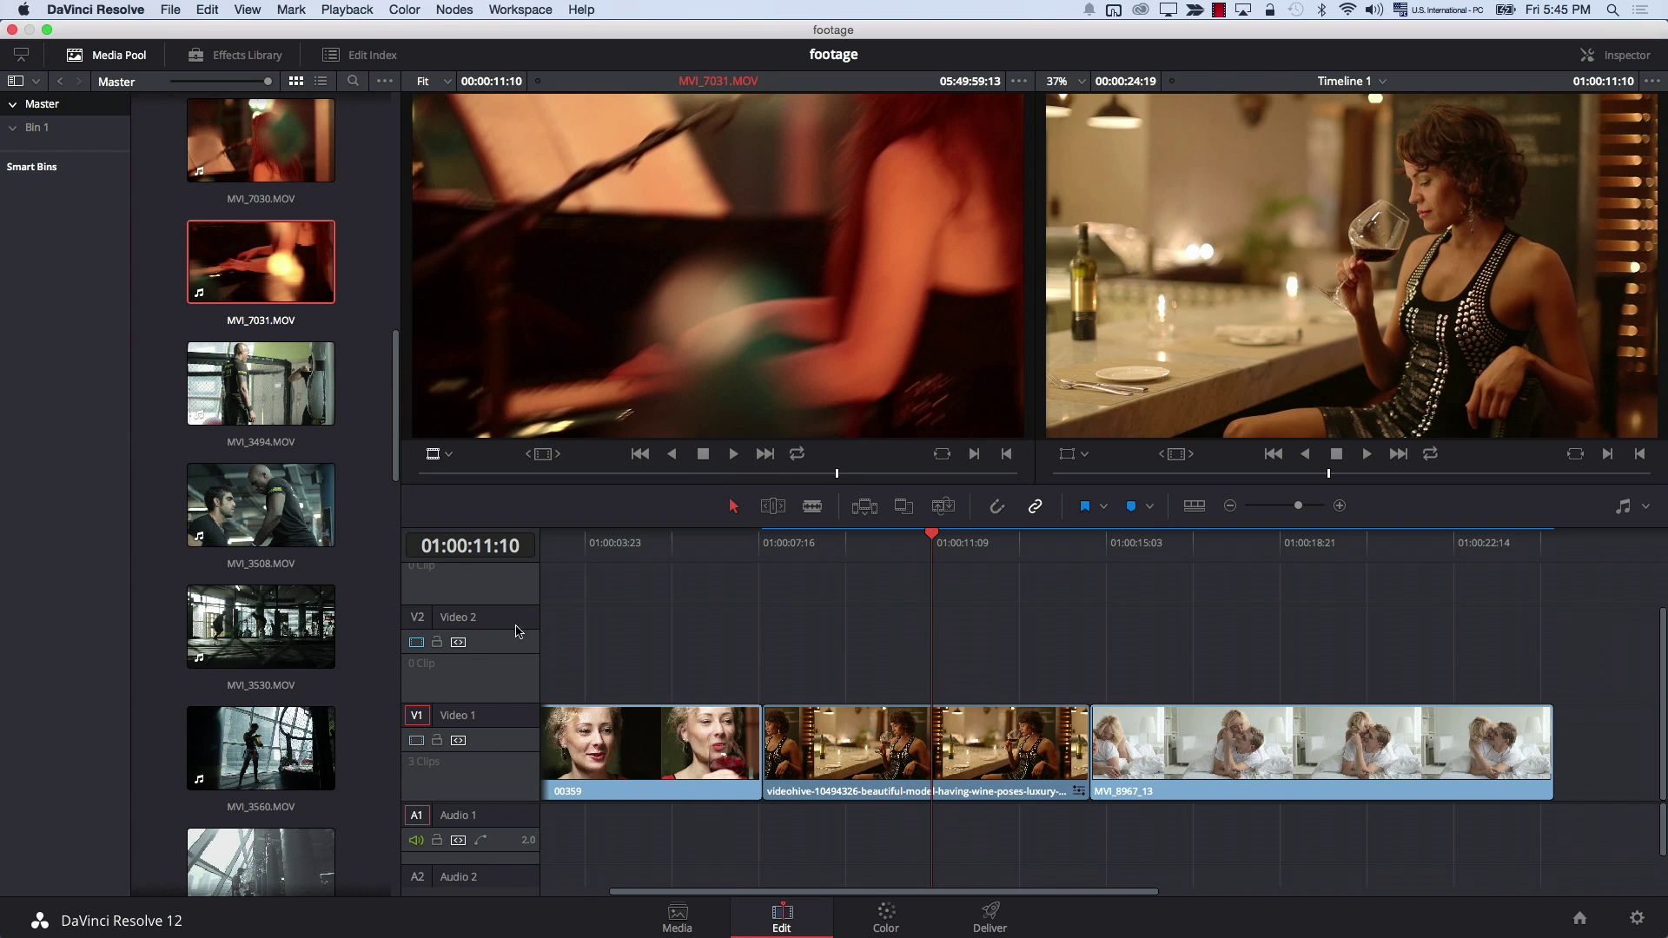
# Step: Try placing MVI_7031 with its audio above the middle clip on Video 2, and undo the placement
pyautogui.moveTo(652, 310); pyautogui.dragTo(805, 625)
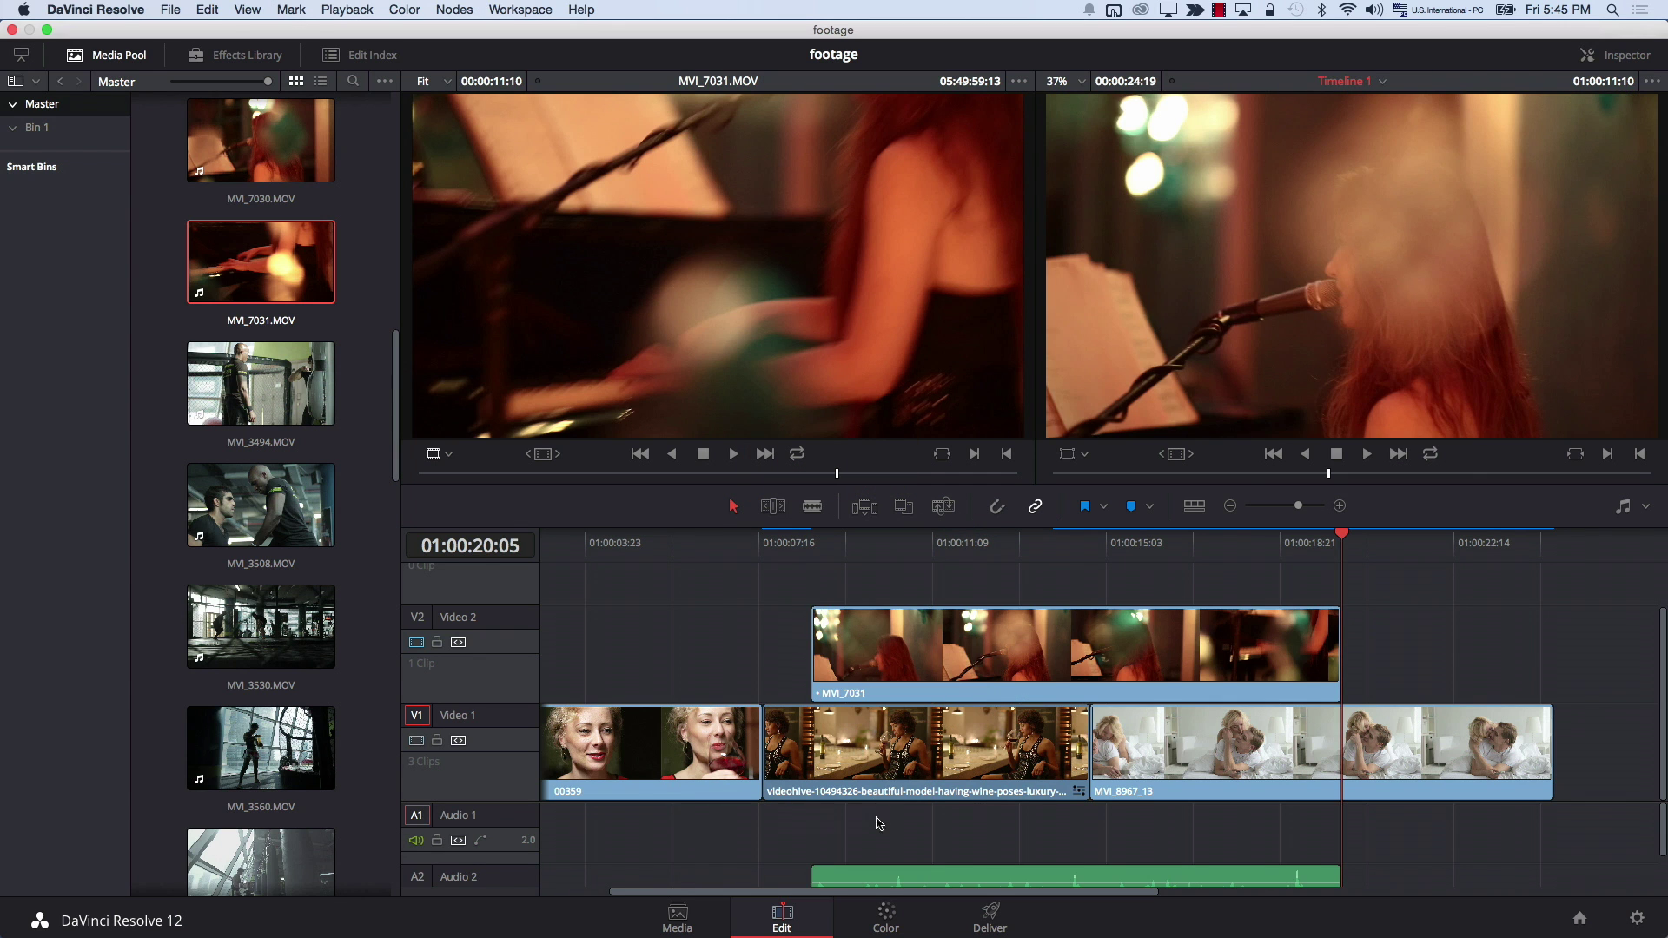
pyautogui.press('super+z')
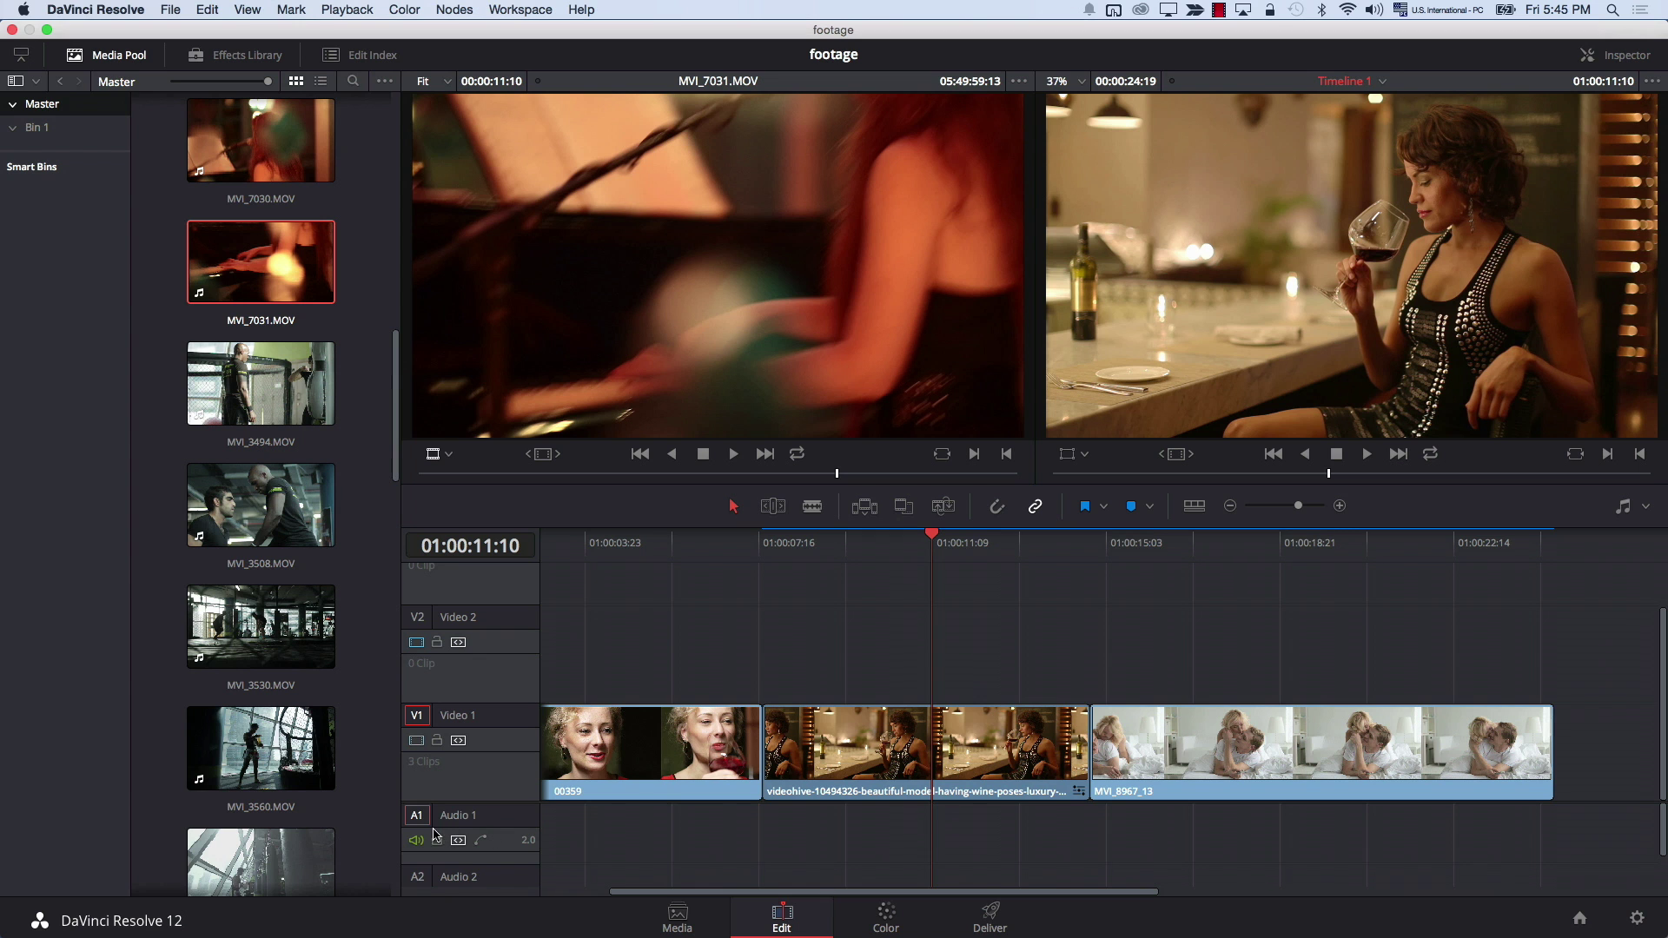
# Step: Try placing only the video of MVI_7031 on the timeline and only its audio on Audio 1, undoing each placement
pyautogui.moveTo(532, 449); pyautogui.dragTo(809, 647)
pyautogui.press('super+z')
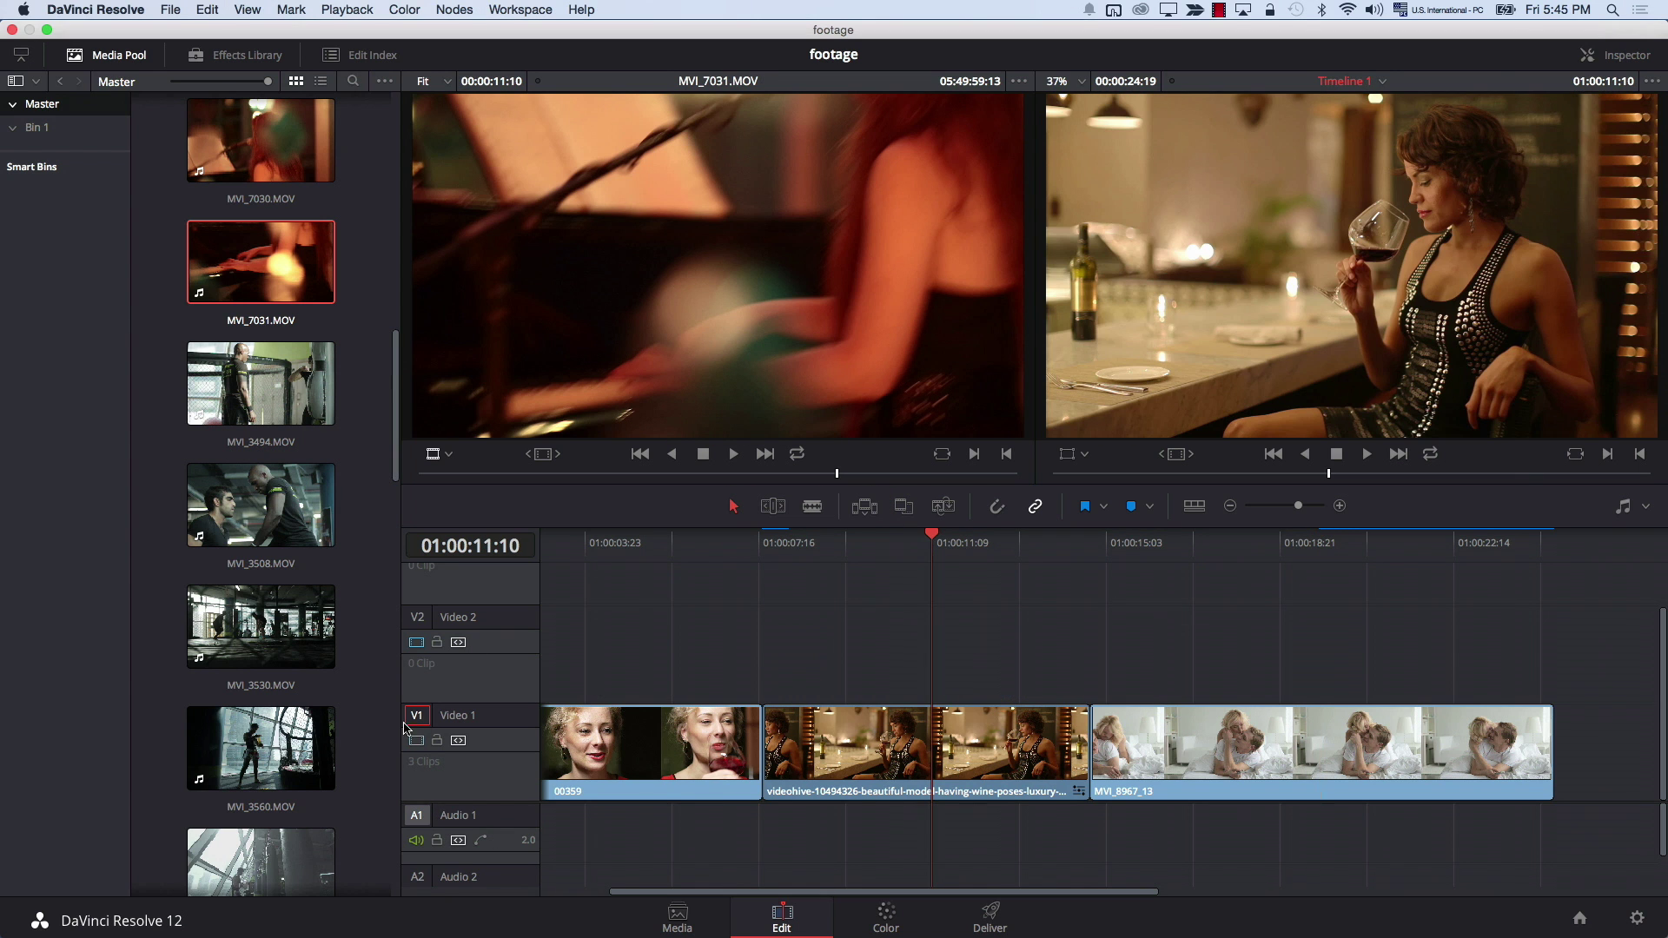
pyautogui.moveTo(582, 431); pyautogui.dragTo(778, 771)
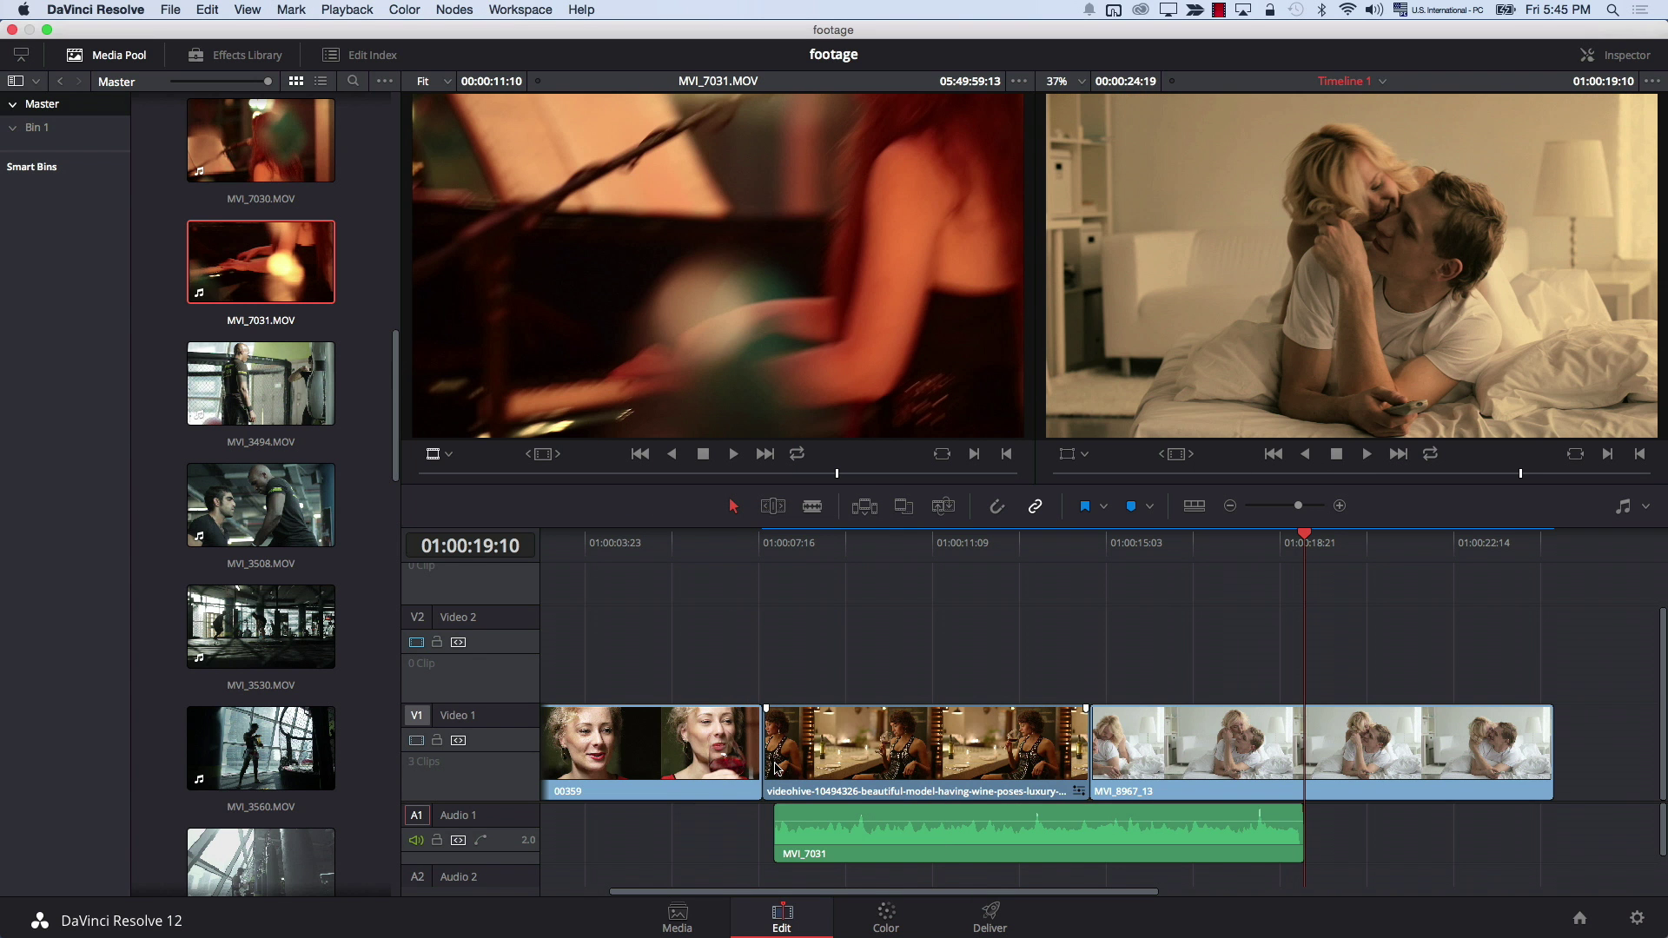
pyautogui.press('super+z')
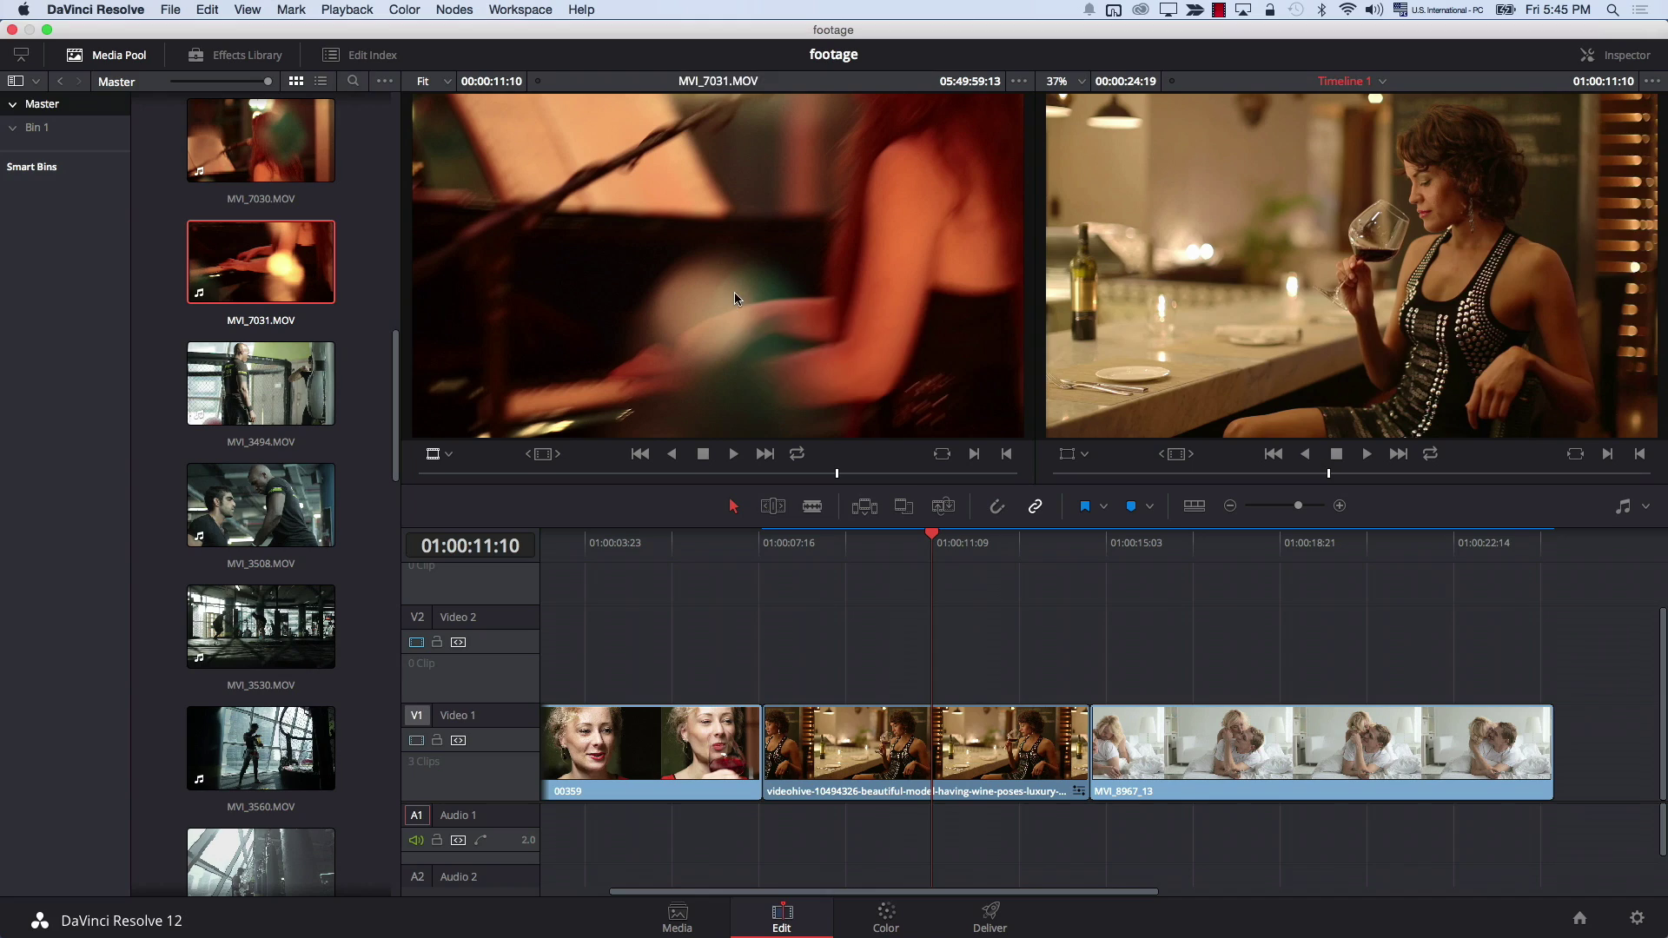
# Step: Add MVI_7031 from the source viewer to the timeline with the Place on top edit, with the playhead at 01:00:11:10
pyautogui.moveTo(734, 298); pyautogui.dragTo(1613, 350)
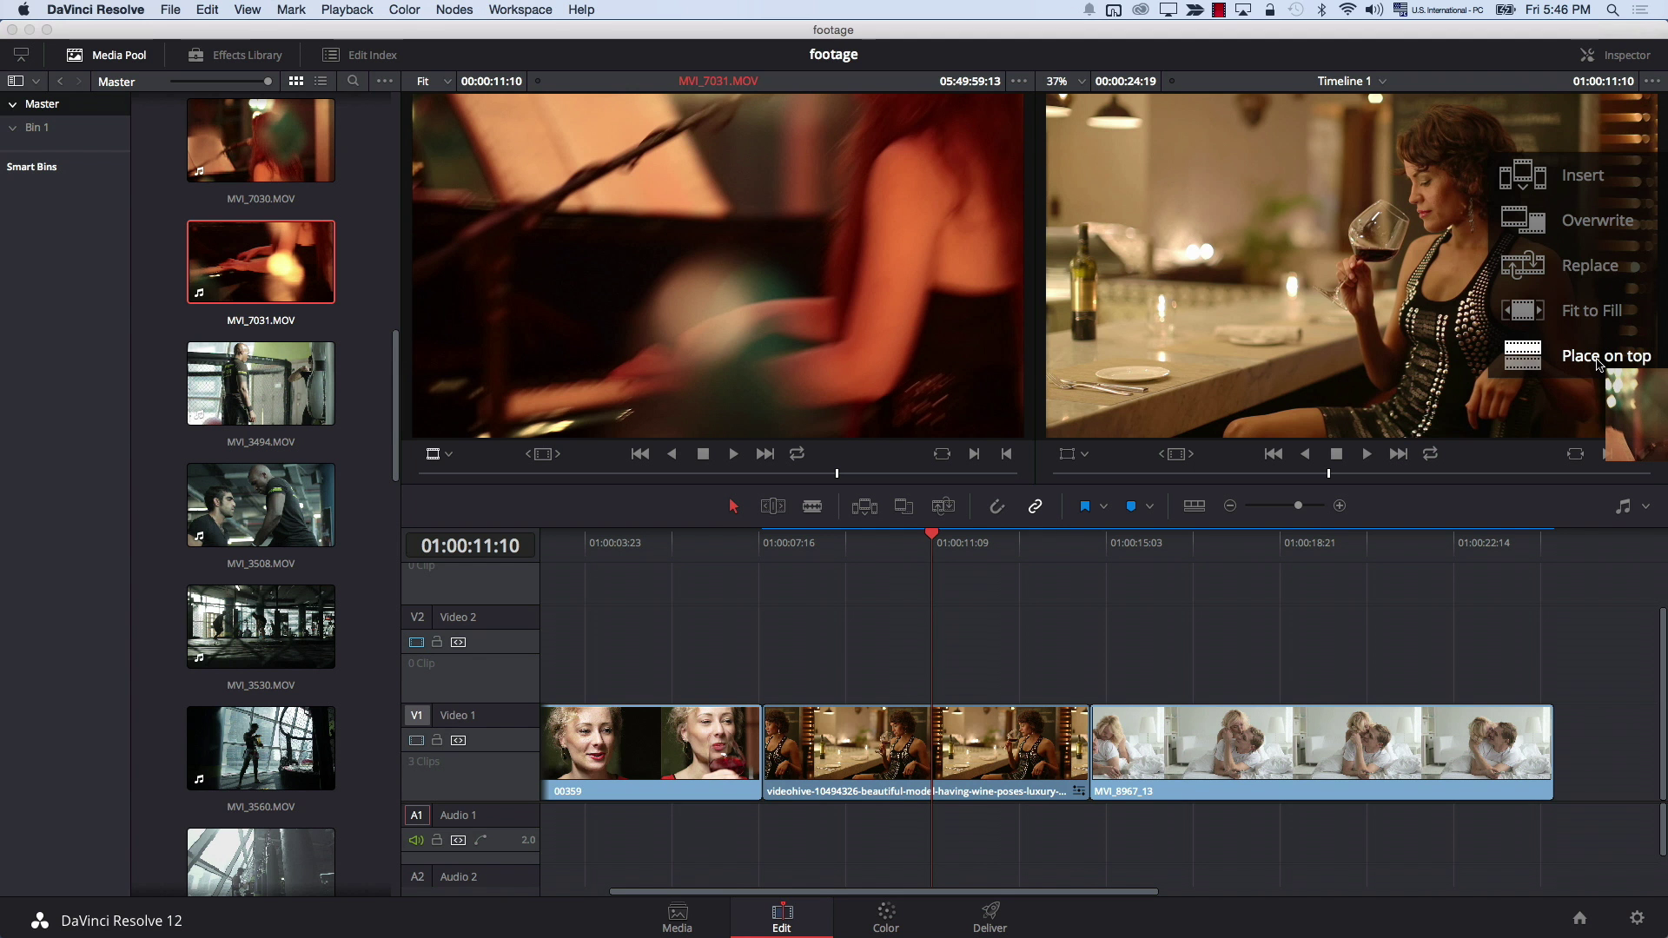